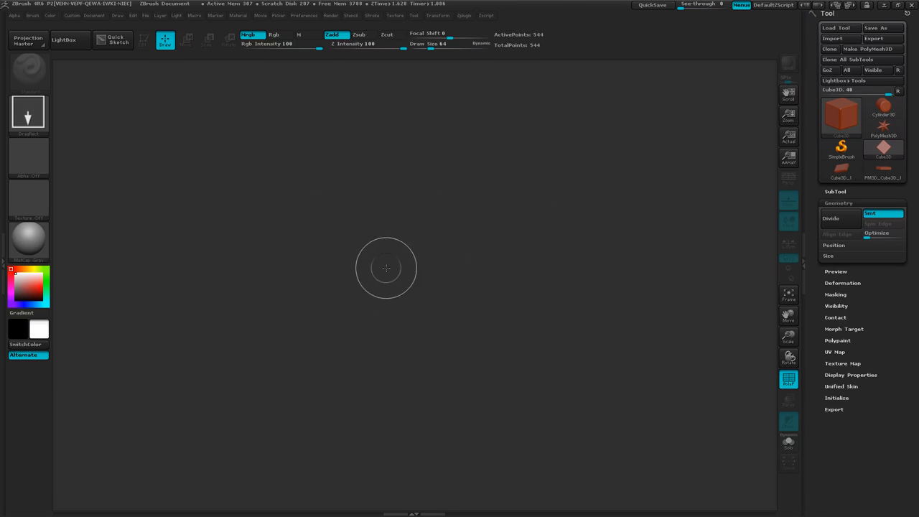
- Draw a Cube3D primitive on the empty canvas and switch it to Edit mode
mouse_move(383, 302)
mouse_down()
mouse_move(506, 345)
mouse_move(550, 366)
mouse_move(543, 367)
mouse_up()
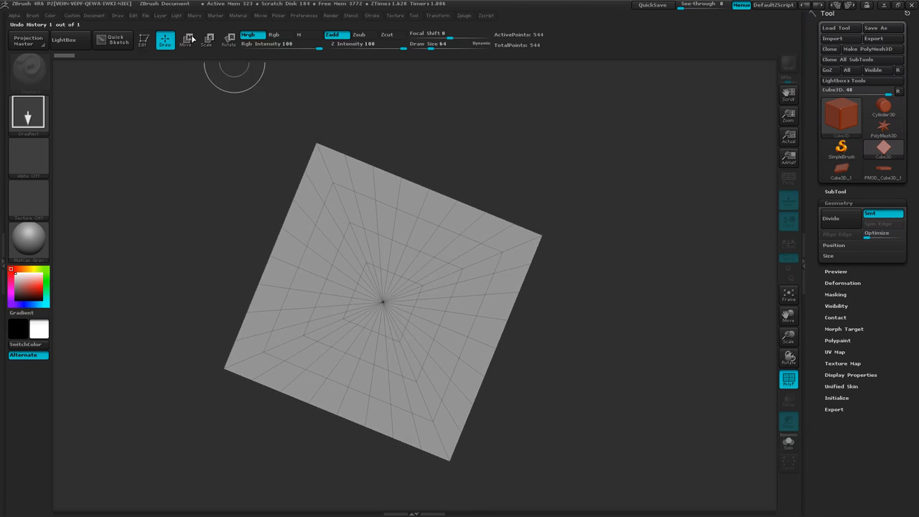
click(144, 43)
drag(585, 323, 611, 333)
alt+drag(639, 372, 605, 356)
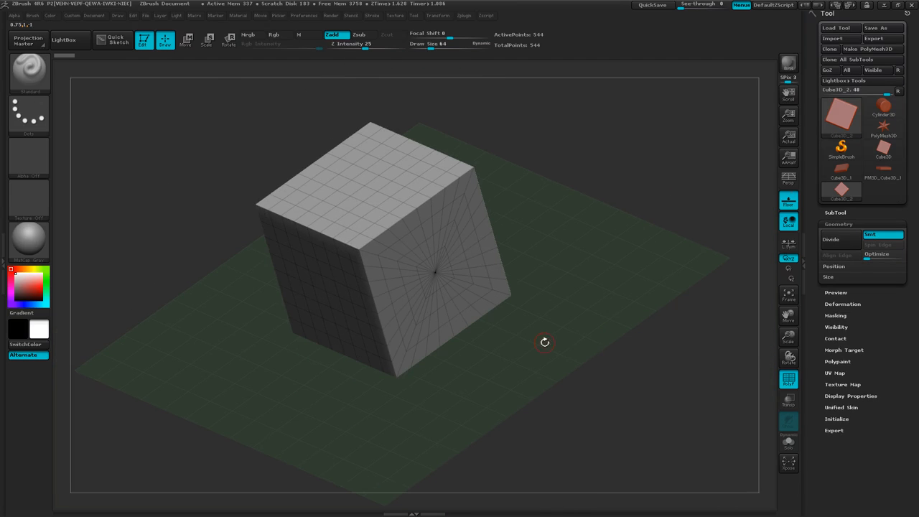
drag(544, 343, 553, 346)
- Initialize the cube as a flat block with a Y Size of 20 and an X Size of 71
click(837, 419)
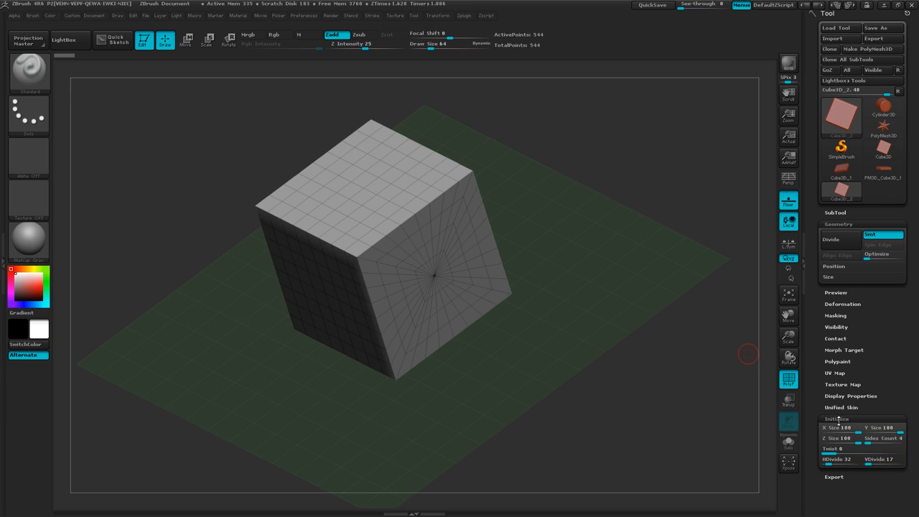
click(889, 427)
drag(904, 431, 873, 428)
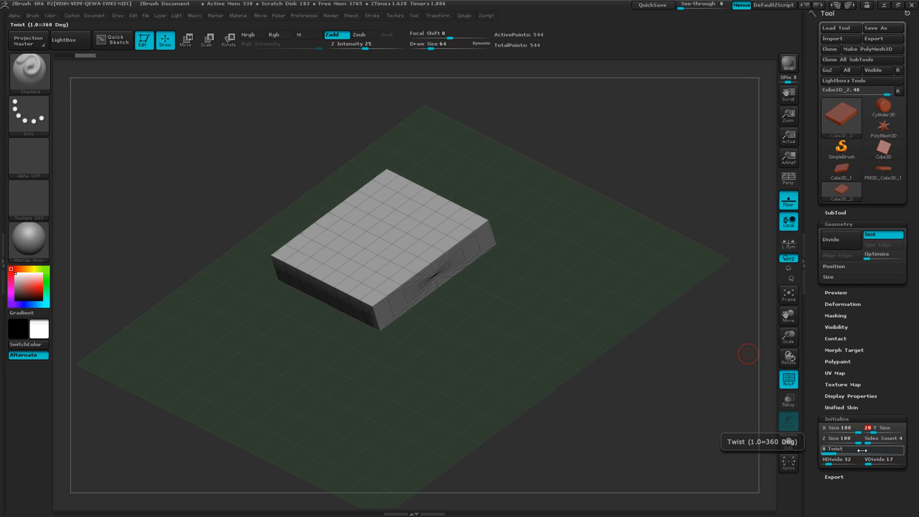
drag(857, 430, 847, 432)
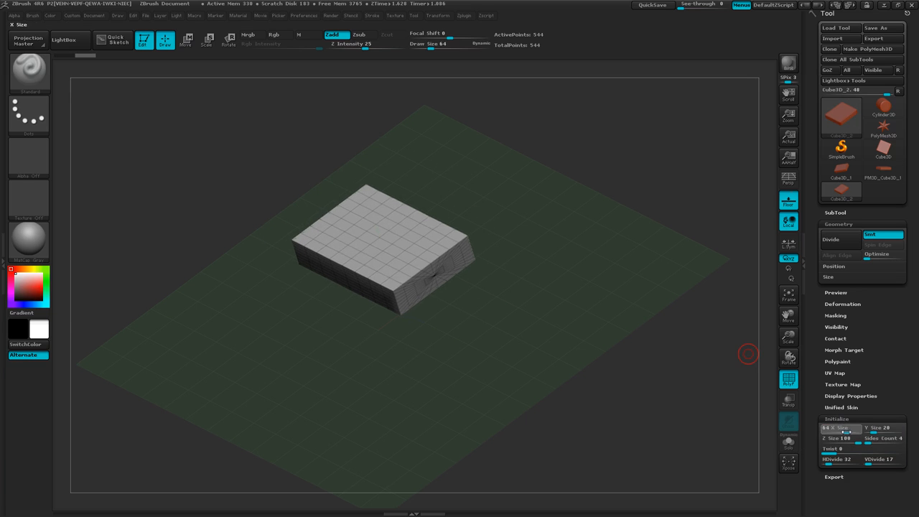
drag(570, 386, 575, 435)
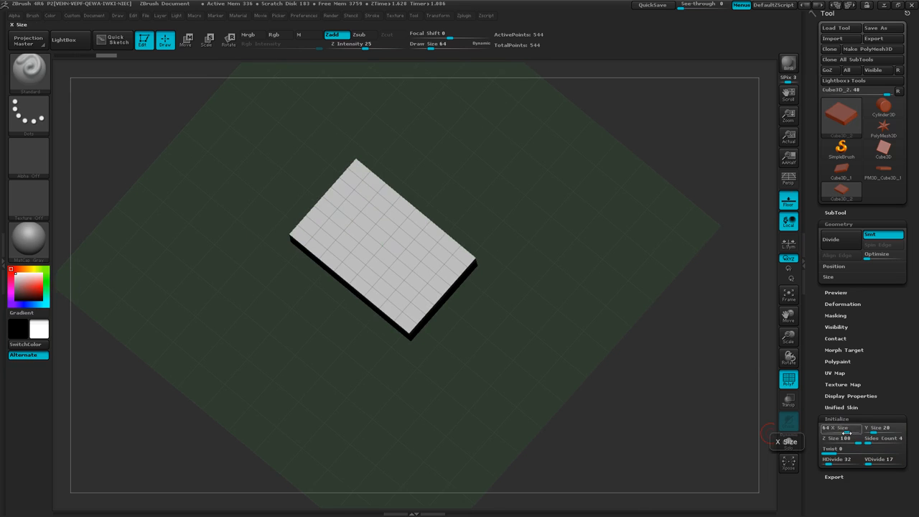
drag(846, 432, 849, 432)
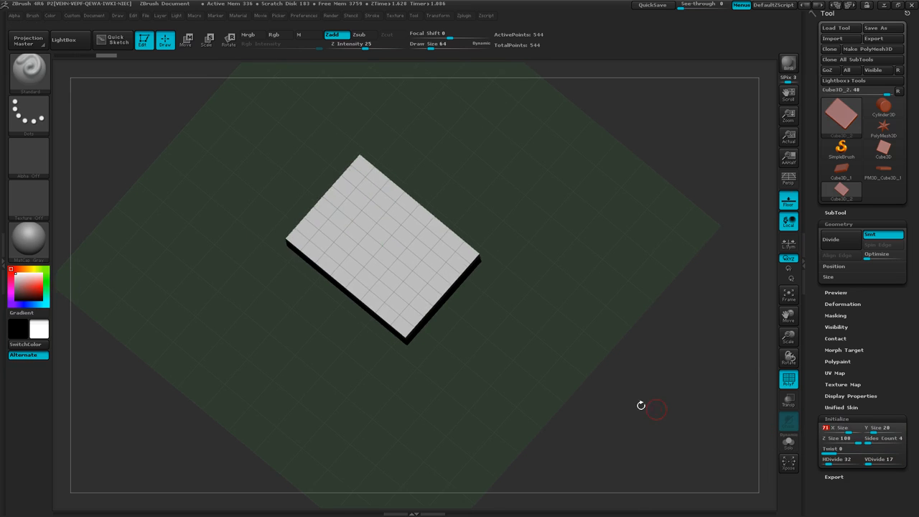
- Convert the block to a PolyMesh3D and subdivide it twice to round its edges
mouse_move(641, 405)
mouse_down()
mouse_move(618, 337)
mouse_move(600, 362)
mouse_move(632, 377)
mouse_move(613, 344)
mouse_move(591, 338)
mouse_move(626, 385)
mouse_move(567, 367)
mouse_up()
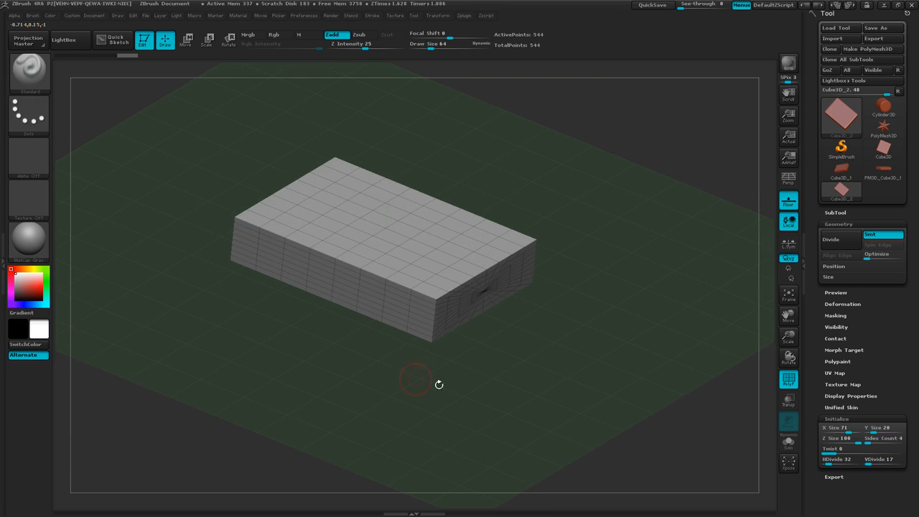
click(878, 52)
drag(576, 382, 569, 394)
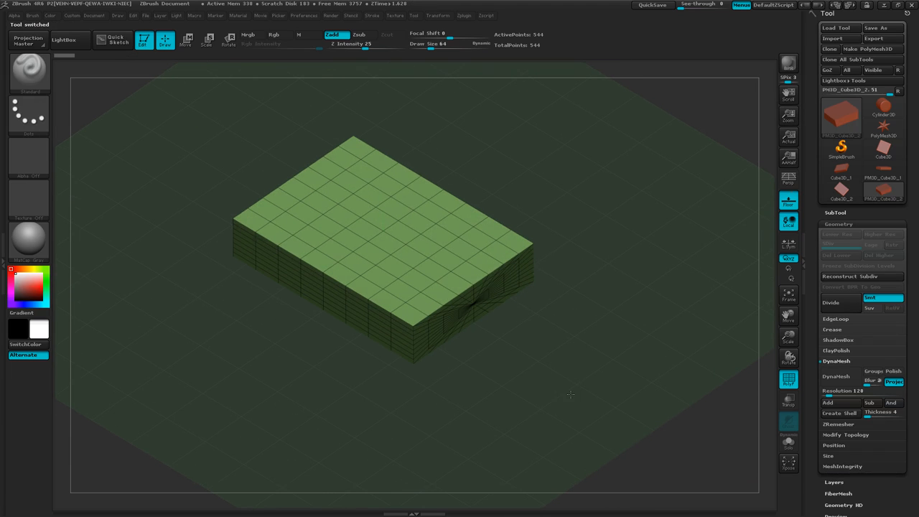
key(ctrl)
key(ctrl)
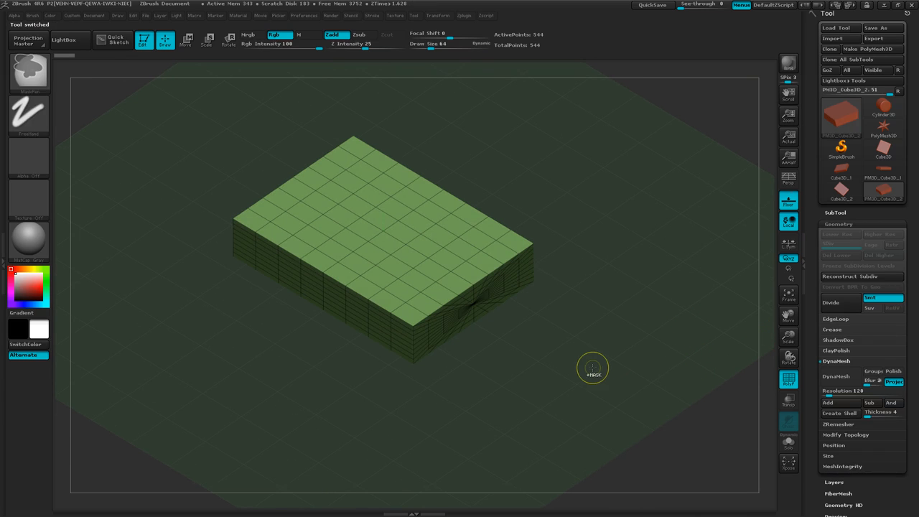
key(ctrl+d)
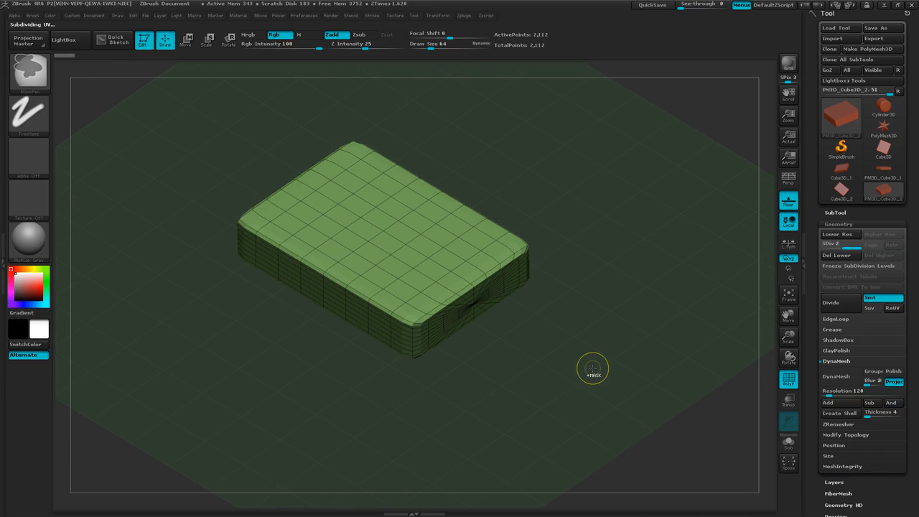
key(ctrl+d)
- Enable Polish and disable Project in the DynaMesh settings
drag(529, 390, 537, 356)
right_drag(538, 356, 471, 350)
mouse_move(472, 350)
ctrl+right_down()
mouse_move(470, 358)
mouse_move(525, 366)
ctrl+right_up()
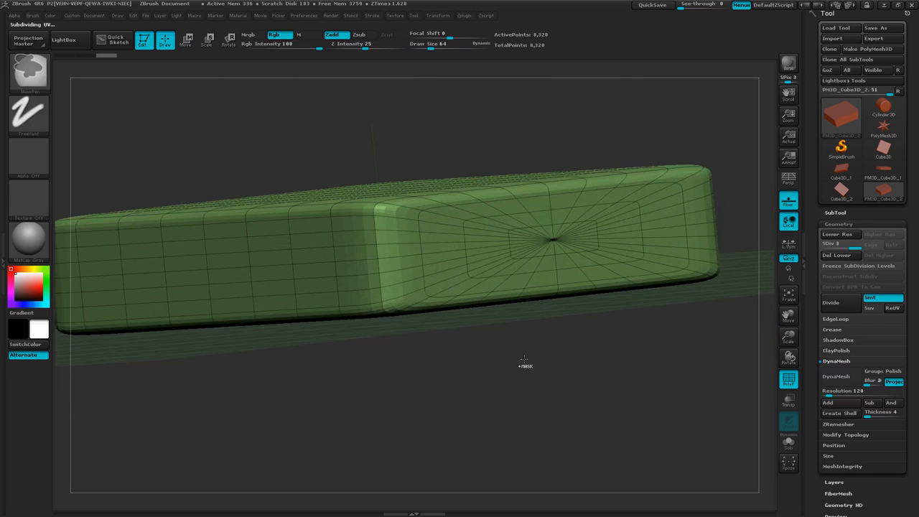
right_drag(402, 318, 434, 350)
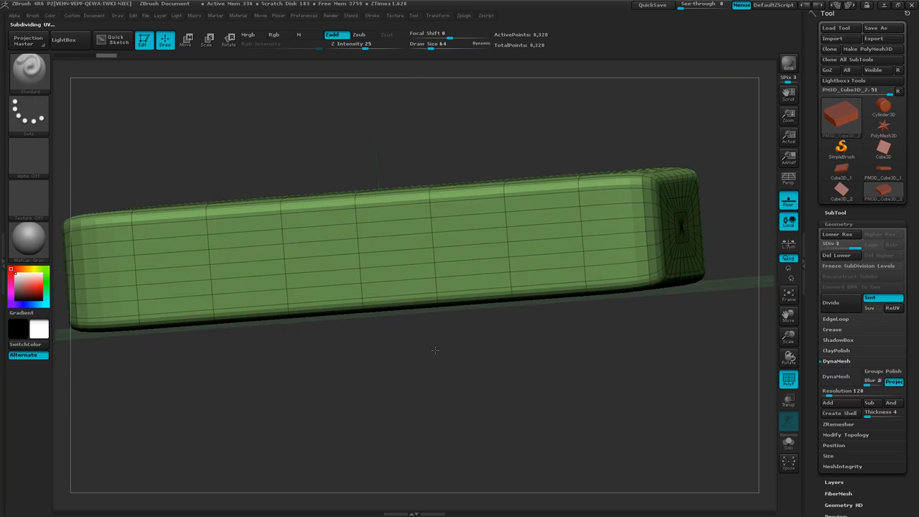
ctrl+right_drag(580, 400, 522, 416)
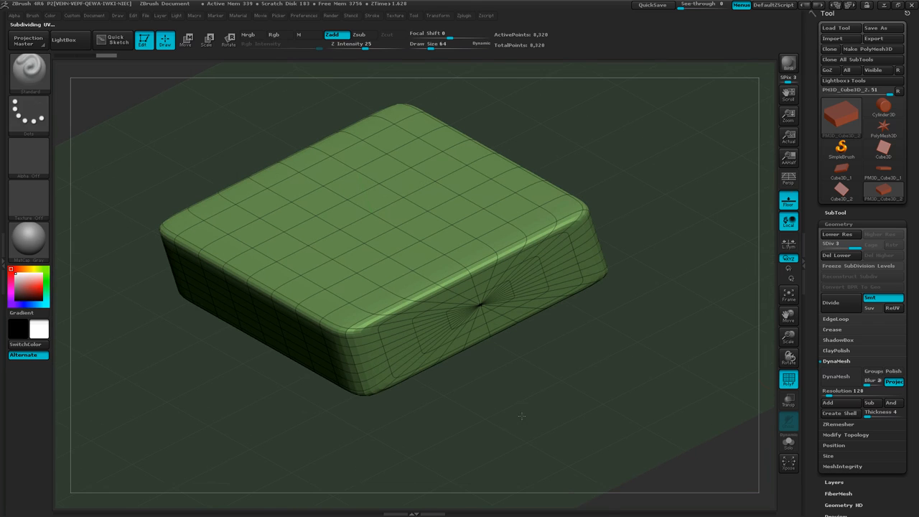
click(893, 371)
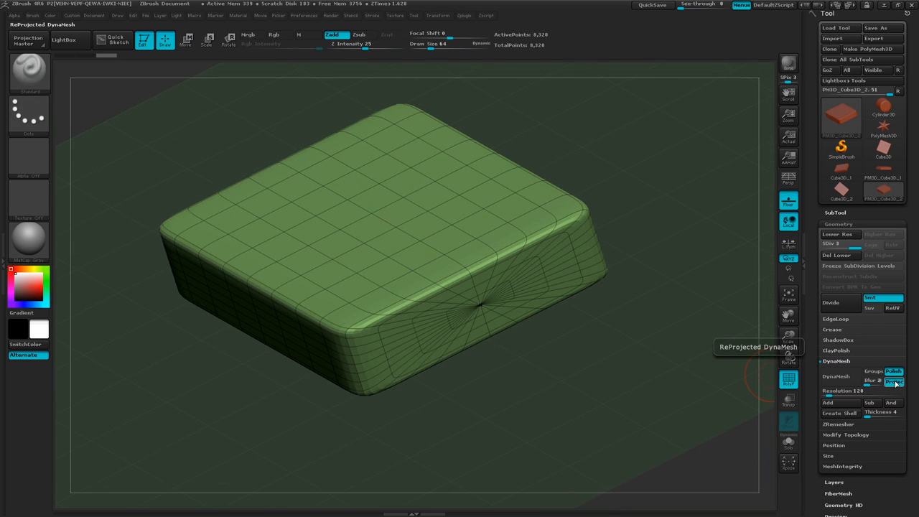
click(895, 382)
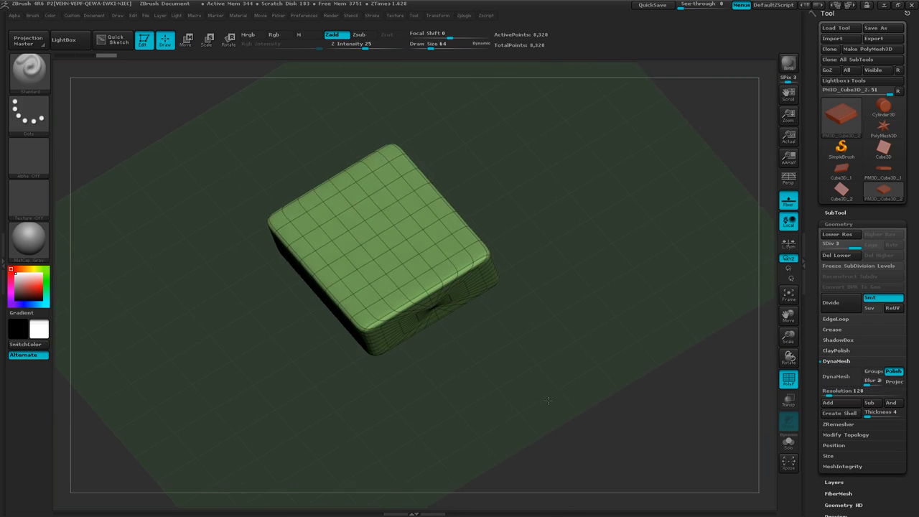
- Enlarge the block uniformly with the Size deformation to an XYZ size of about 3.7
drag(595, 374, 605, 356)
drag(917, 482, 917, 395)
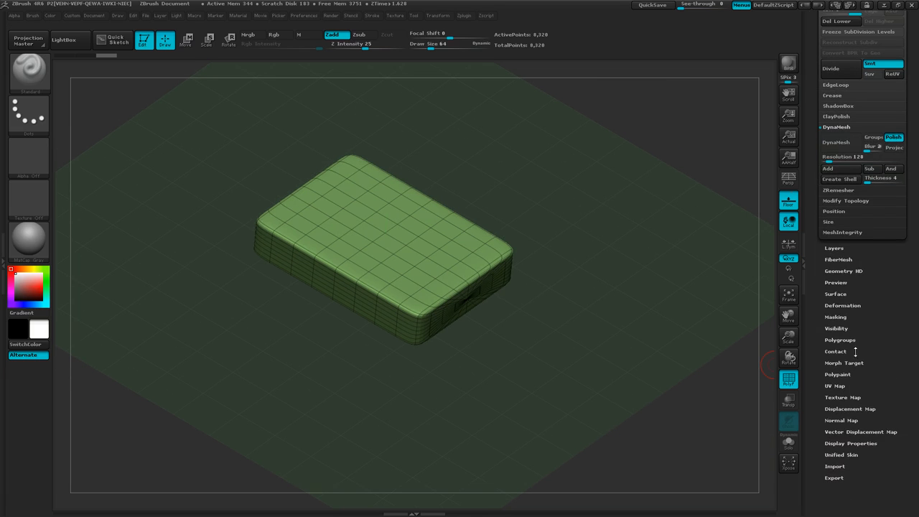
click(827, 222)
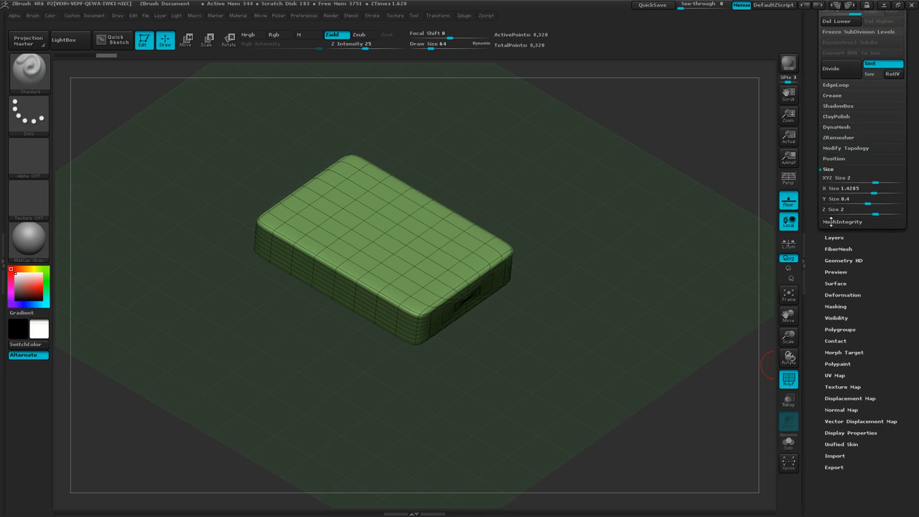
click(845, 294)
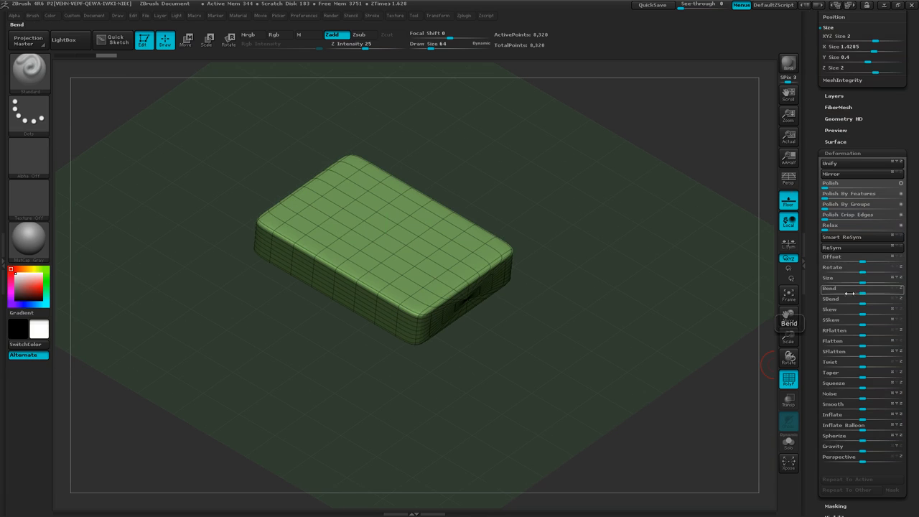
drag(862, 282, 893, 280)
drag(697, 322, 613, 343)
- Delete the block's lower subdivision levels and convert it to a DynaMesh at resolution 128 with Polish enabled
scroll(915, 281, up, 10)
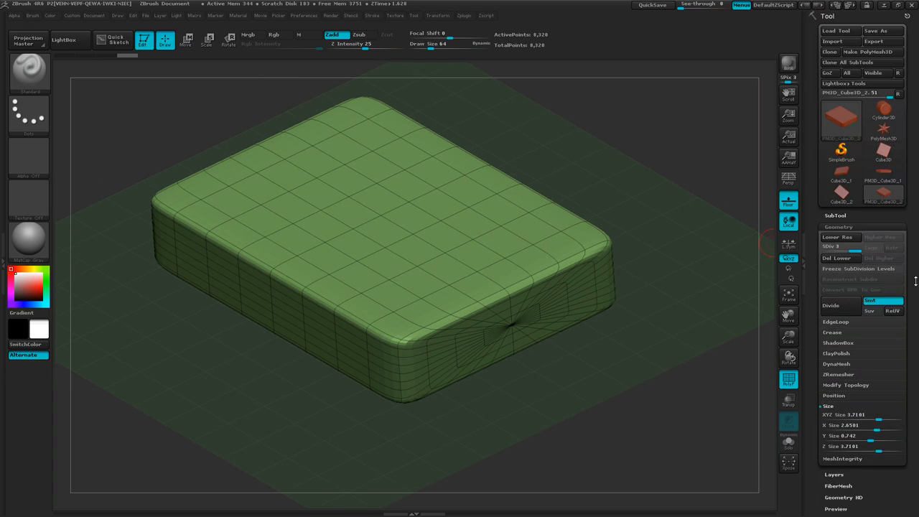
scroll(915, 271, down, 4)
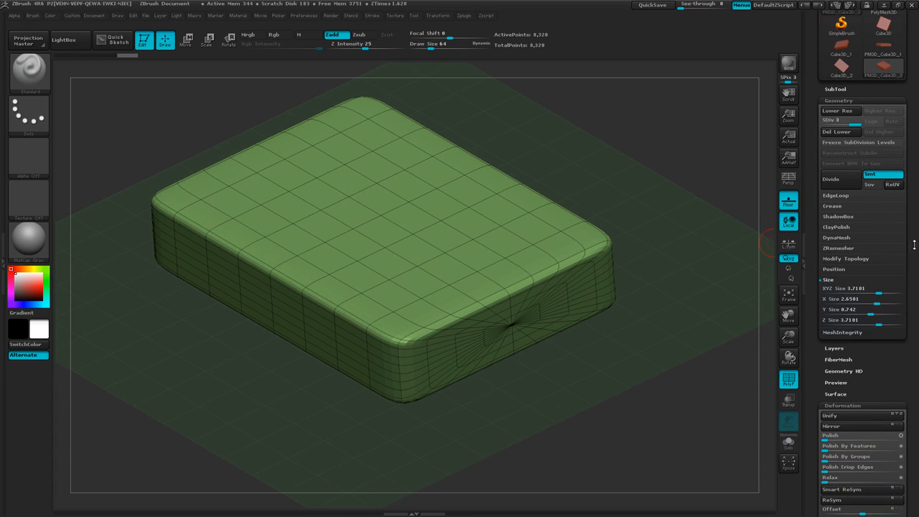
click(844, 238)
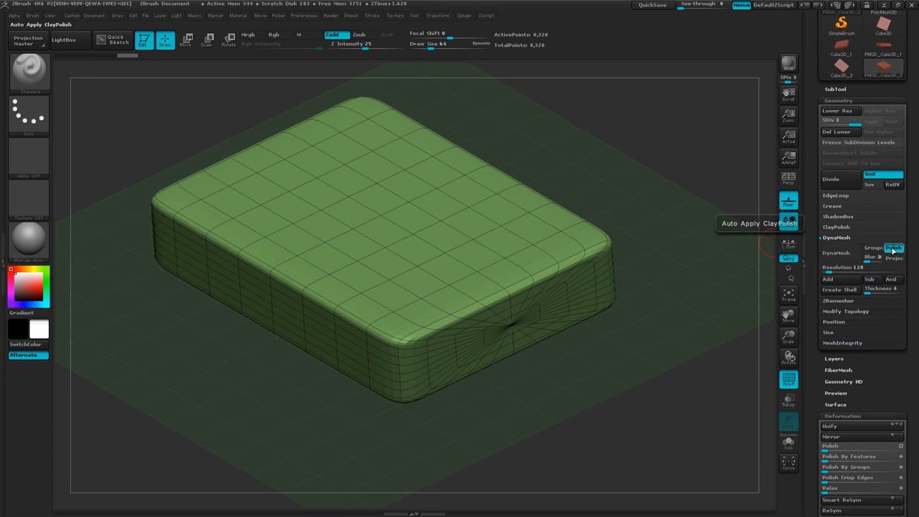
click(844, 256)
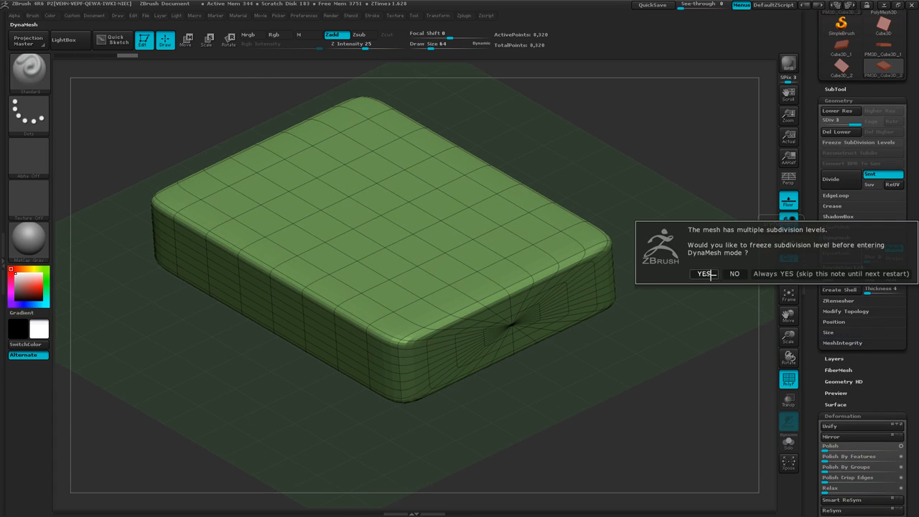
click(642, 346)
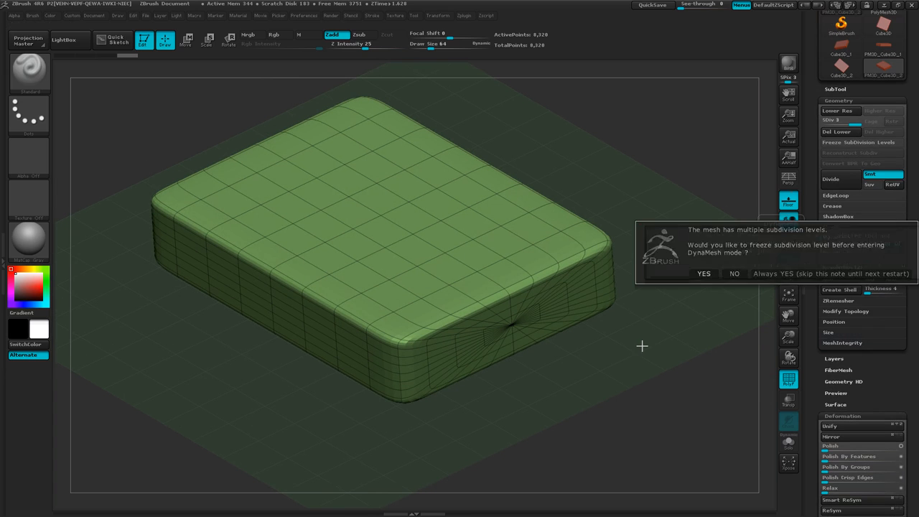
click(661, 316)
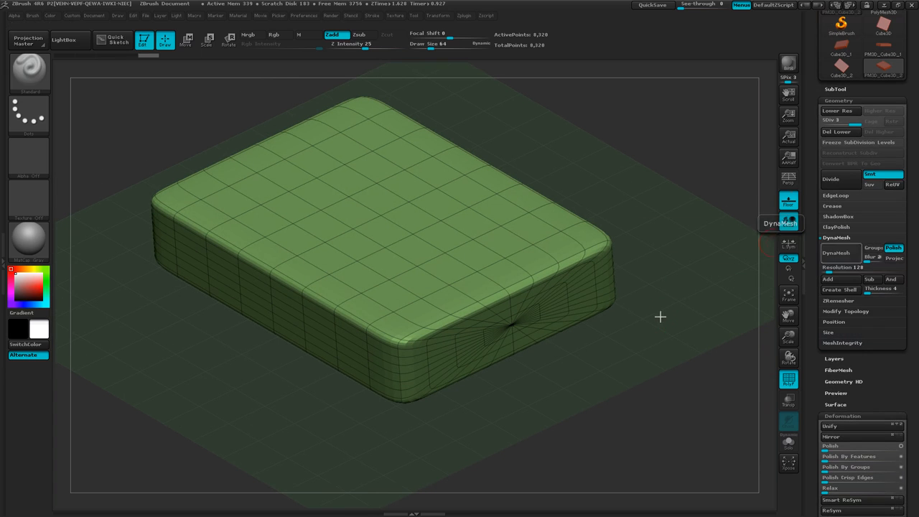
click(827, 134)
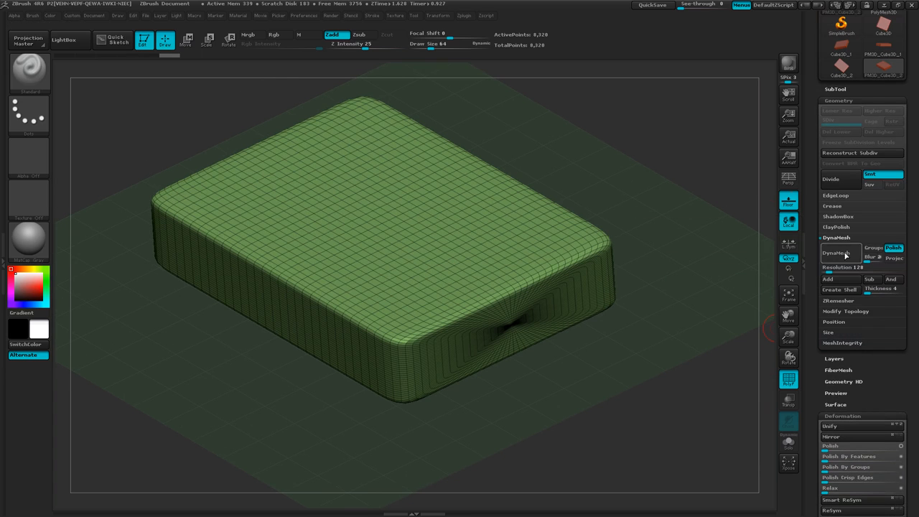
click(846, 254)
- Choose ClipCurve as the clipping brush for trimming the block from a straight side view
mouse_move(570, 385)
mouse_down()
mouse_move(466, 364)
mouse_move(528, 380)
mouse_move(482, 348)
mouse_move(533, 369)
mouse_move(501, 351)
mouse_move(471, 382)
mouse_up()
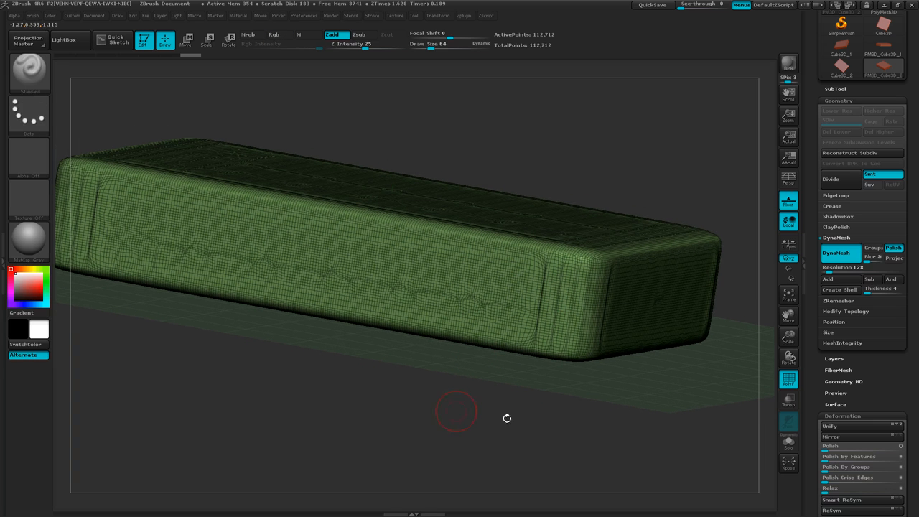
ctrl+right_drag(537, 417, 492, 378)
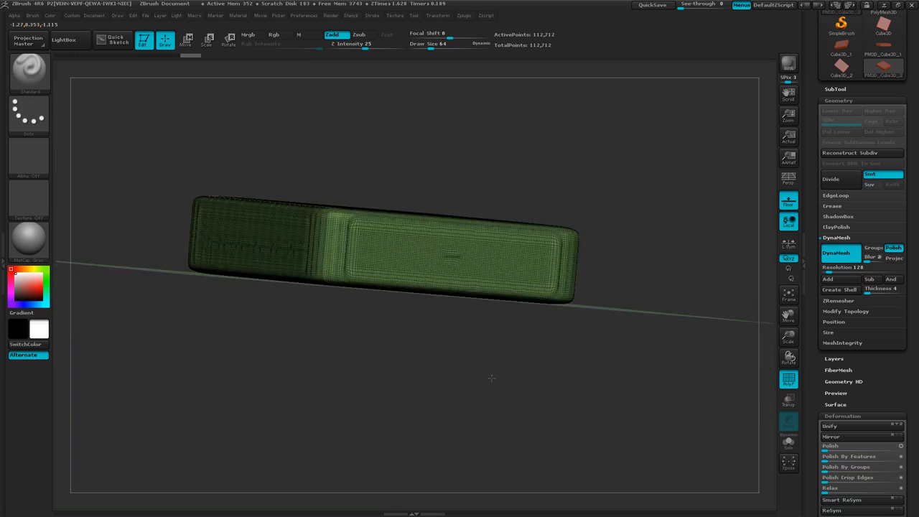
drag(492, 379, 525, 387)
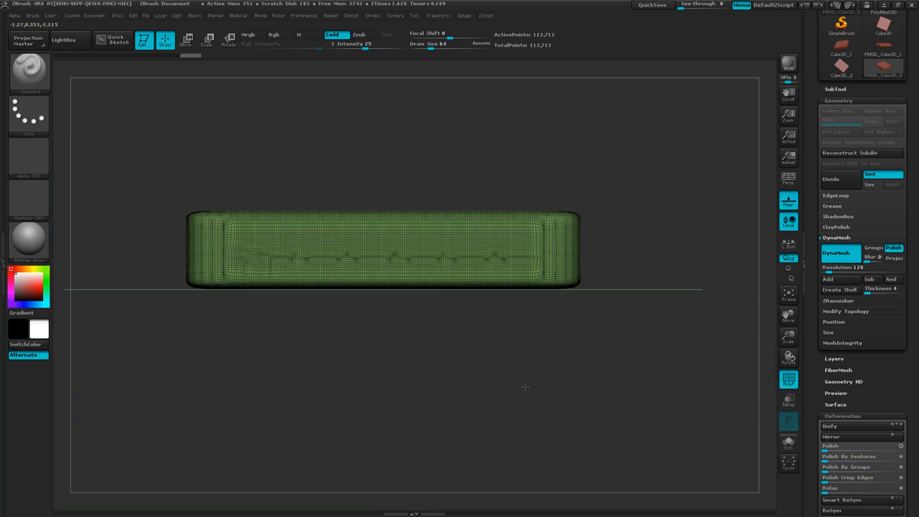
key(ctrl)
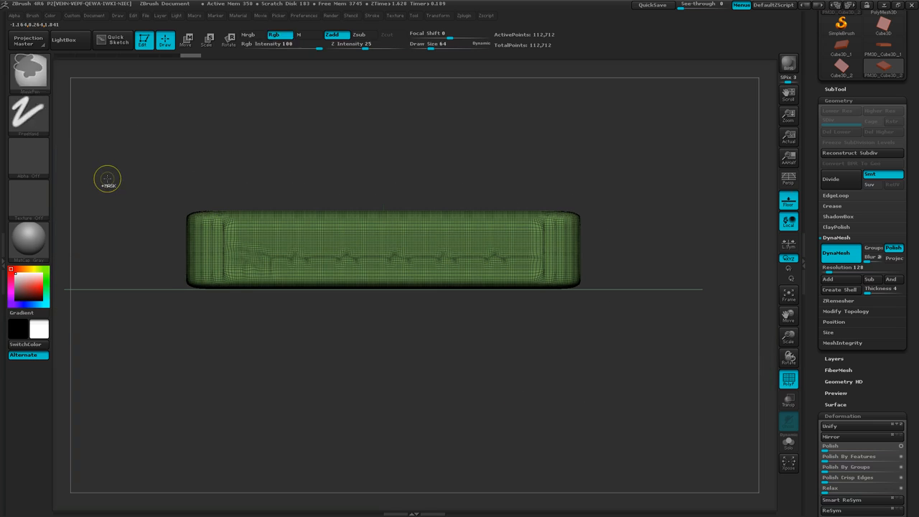
key(ctrl+shift)
click(45, 87)
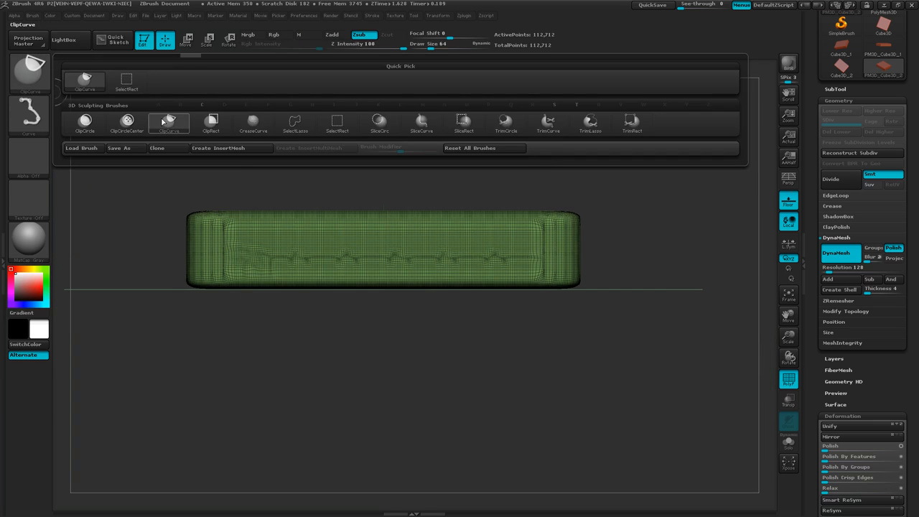
click(163, 122)
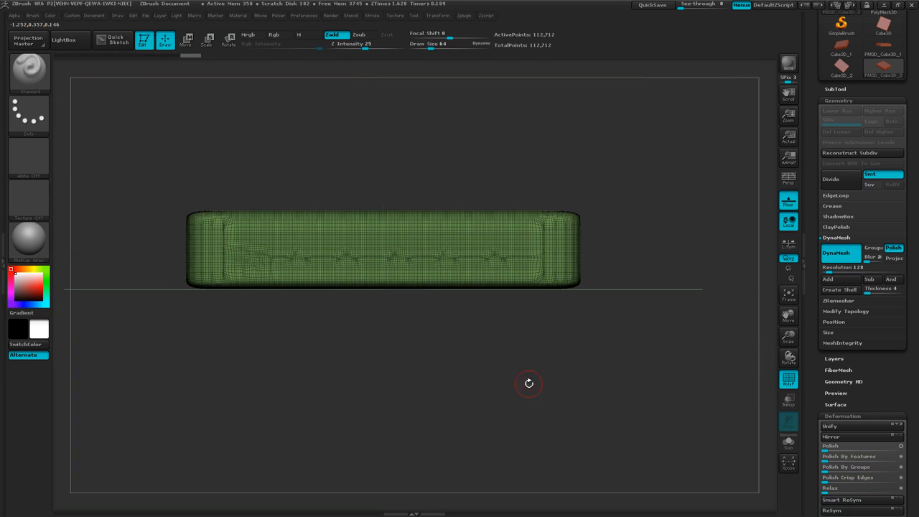
- Clip both short ends of the block with slightly slanted ClipCurve lines so they taper inward toward the base
mouse_move(529, 383)
mouse_down()
mouse_move(490, 390)
mouse_move(523, 381)
mouse_up()
key(ctrl+shift)
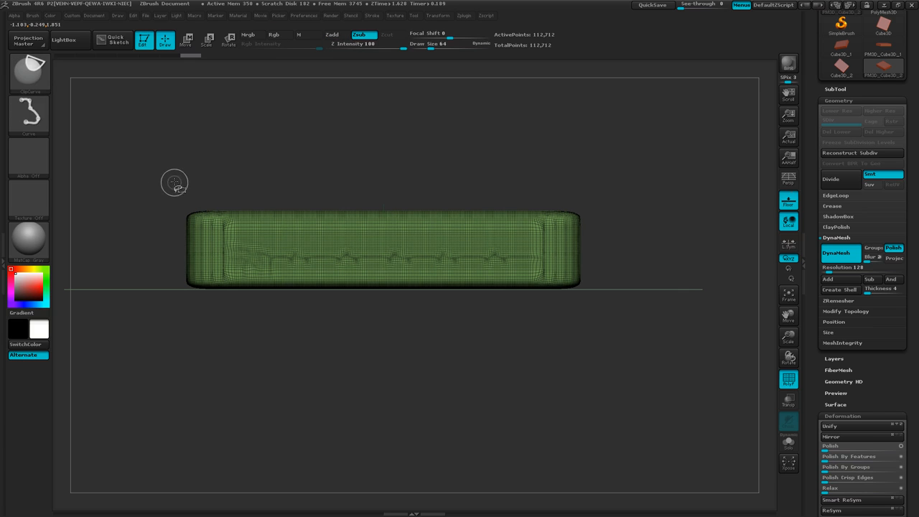
mouse_move(179, 178)
ctrl+shift+mouse_down()
mouse_move(190, 300)
mouse_move(180, 309)
mouse_move(206, 328)
mouse_move(192, 121)
mouse_move(167, 108)
mouse_move(172, 188)
mouse_move(166, 119)
mouse_move(145, 207)
mouse_move(179, 265)
mouse_move(185, 183)
ctrl+shift+mouse_up()
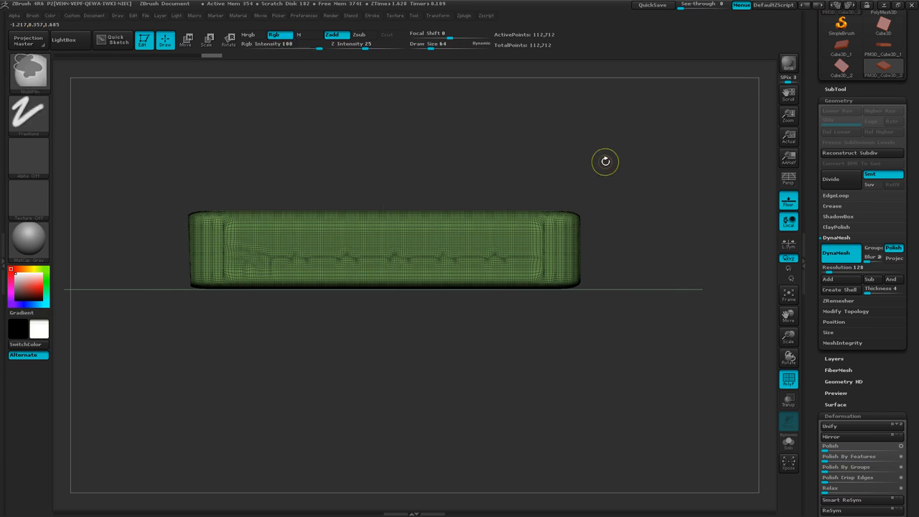
mouse_move(609, 156)
ctrl+shift+mouse_down()
mouse_move(600, 344)
mouse_move(573, 354)
mouse_move(583, 352)
mouse_move(546, 347)
mouse_move(524, 324)
mouse_move(478, 313)
mouse_move(572, 343)
ctrl+shift+mouse_up()
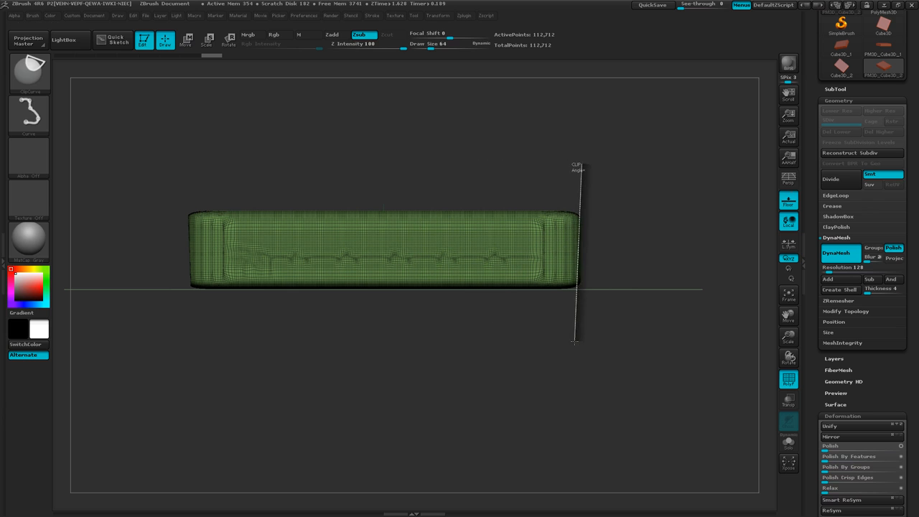
- Finish the slanted ClipCurve cut at the second short end so it narrows toward the base
key(space)
ctrl+shift+drag(574, 342, 573, 343)
drag(533, 376, 535, 337)
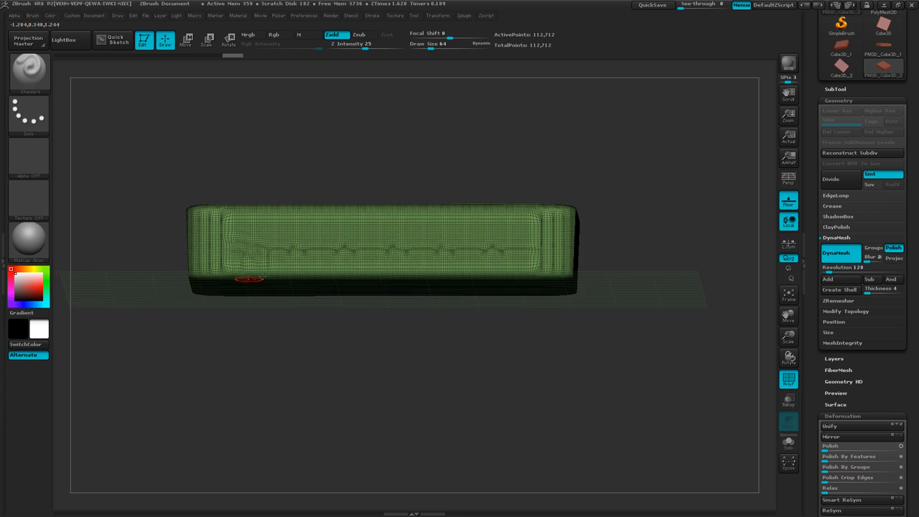
- Clip the adjacent pair of sides with slanted ClipCurve lines tapering toward the base and remesh the block with DynaMesh
drag(377, 385, 435, 394)
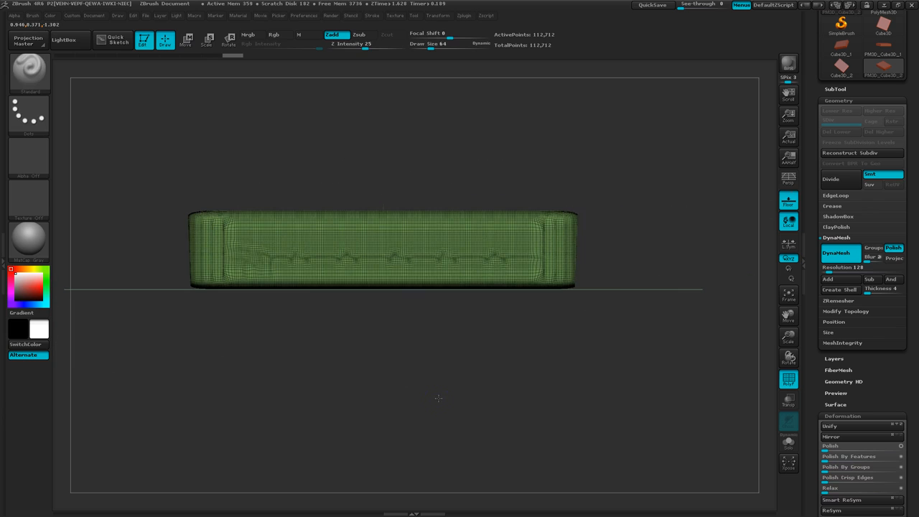
shift+drag(355, 378, 354, 369)
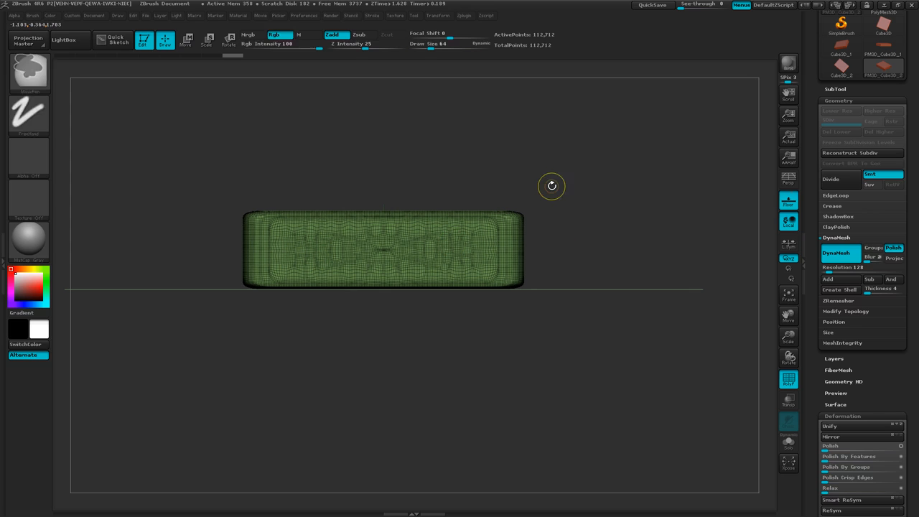
mouse_move(539, 159)
ctrl+shift+mouse_down()
mouse_move(524, 349)
mouse_move(495, 359)
ctrl+shift+mouse_up()
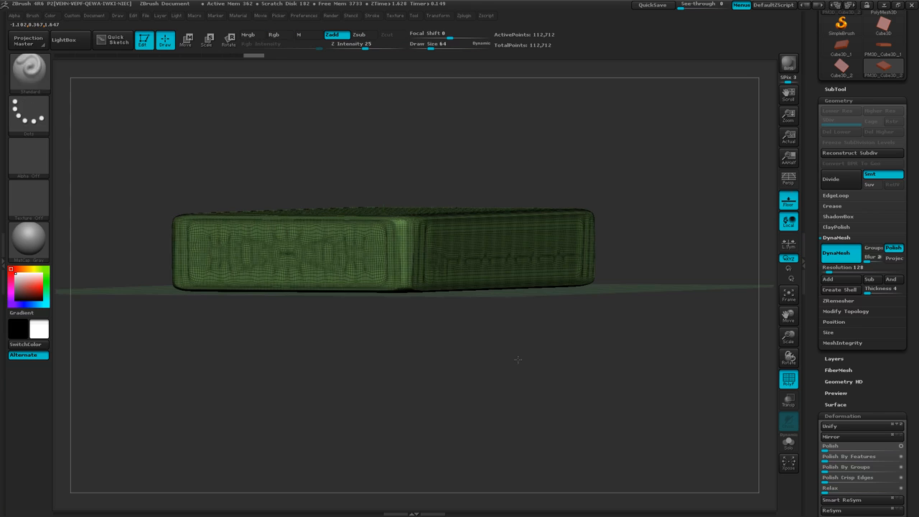
mouse_move(521, 393)
ctrl+mouse_down()
mouse_move(517, 375)
mouse_move(509, 383)
ctrl+mouse_up()
drag(308, 363, 322, 400)
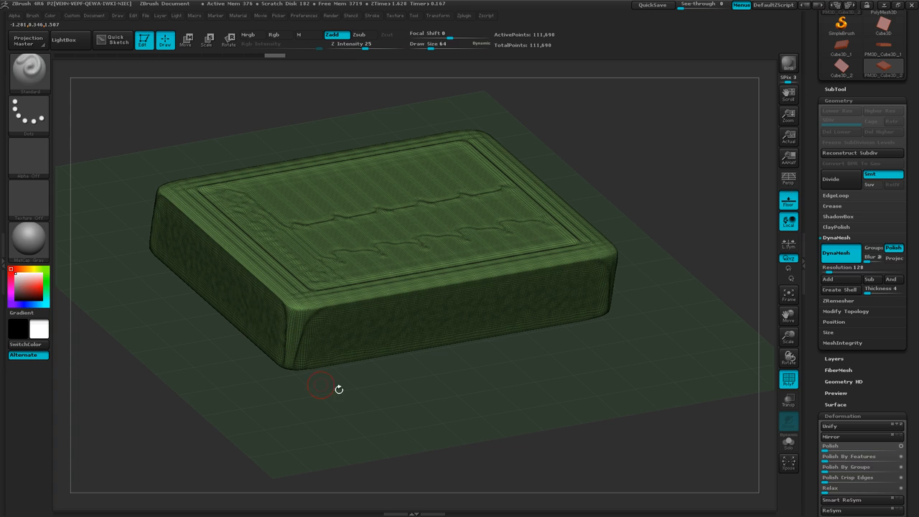
- Hide the wireframe display and smooth the block's vertical corner edge with the Smooth brush at draw size 97
key(shift)
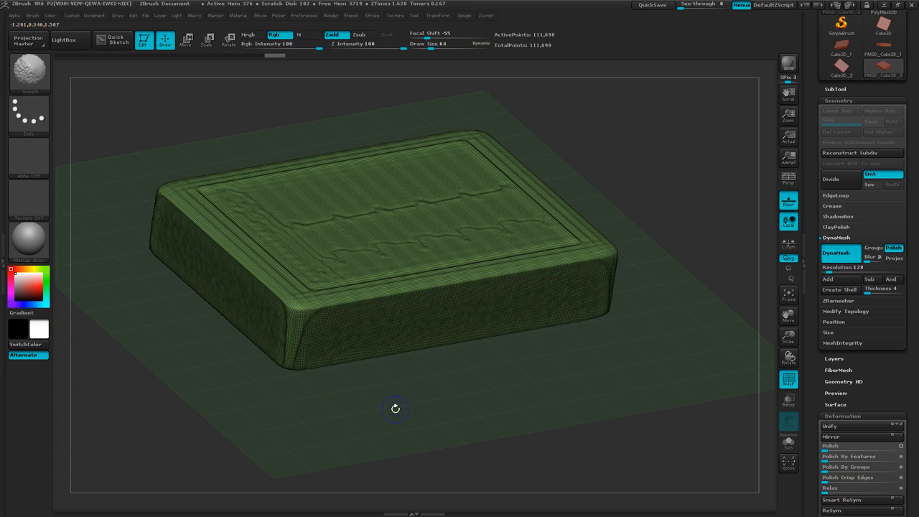
key(shift+f)
mouse_move(395, 407)
mouse_down()
mouse_move(426, 381)
mouse_move(408, 409)
mouse_move(420, 408)
mouse_up()
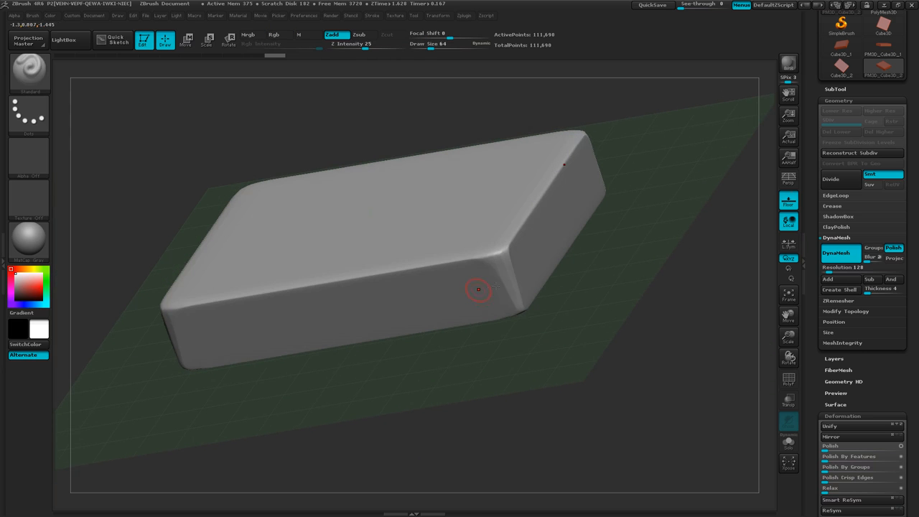
drag(535, 353, 595, 277)
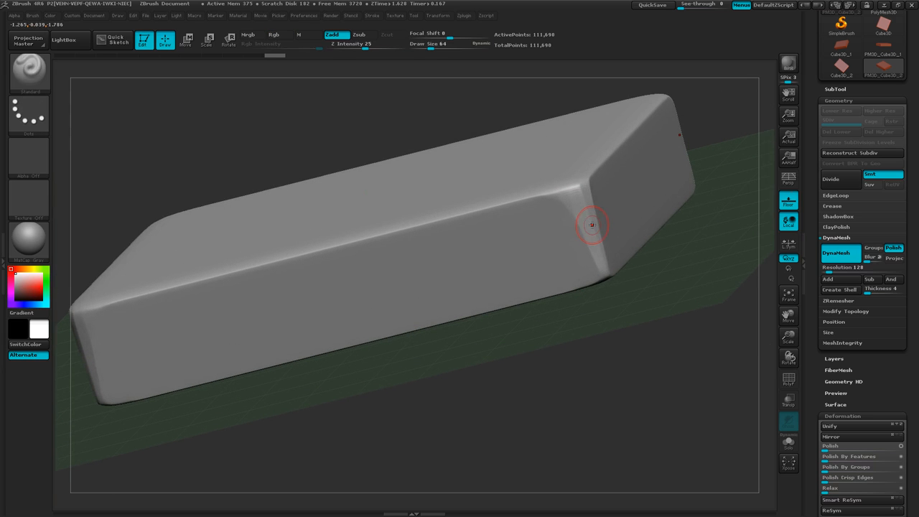
key(s)
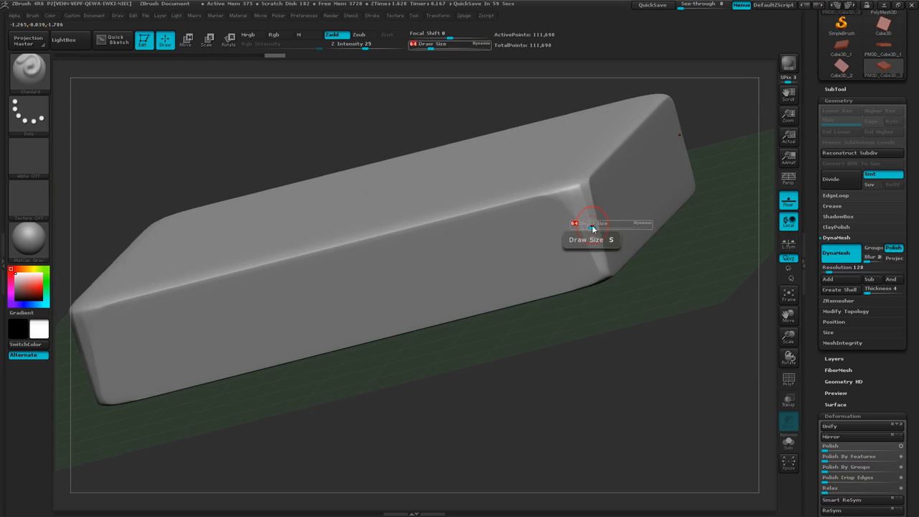
drag(593, 225, 596, 228)
key(shift)
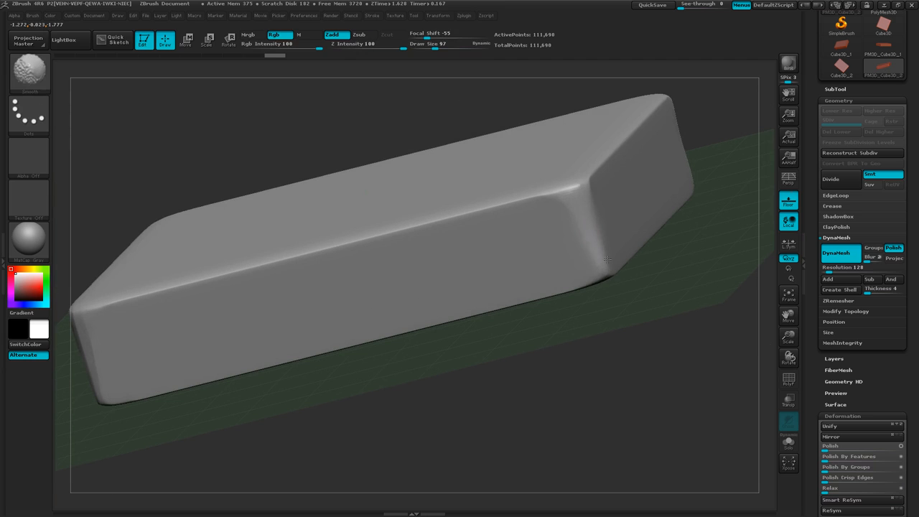
shift+drag(606, 259, 596, 269)
- Clip off the lower edge at one end of the block with ClipCurve to round it, and update the DynaMesh
mouse_move(530, 327)
mouse_down()
mouse_move(498, 288)
mouse_move(463, 281)
mouse_move(537, 287)
mouse_move(530, 257)
mouse_move(616, 326)
mouse_up()
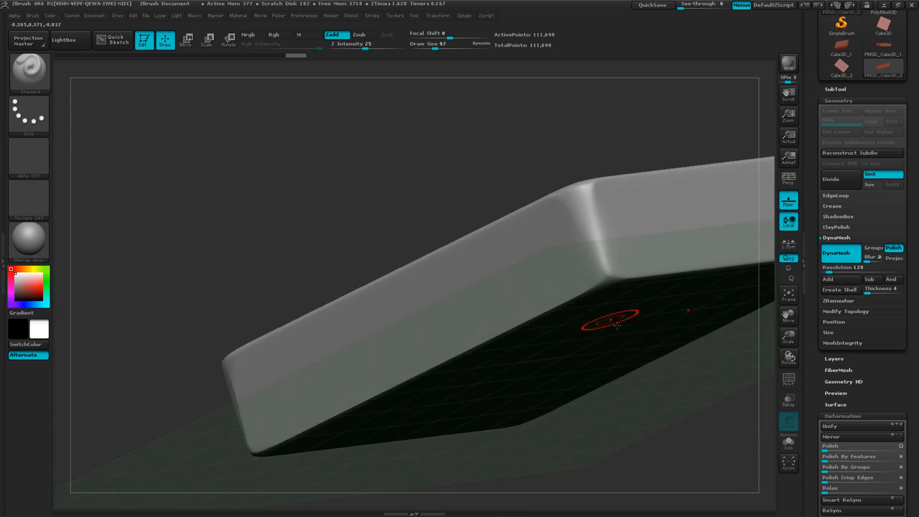
mouse_move(655, 345)
ctrl+right_down()
mouse_move(589, 335)
mouse_move(613, 334)
mouse_move(624, 344)
mouse_move(456, 342)
mouse_move(650, 340)
ctrl+right_up()
ctrl+right_drag(650, 341, 610, 347)
mouse_move(616, 384)
ctrl+right_down()
mouse_move(632, 391)
mouse_move(612, 367)
mouse_move(586, 361)
ctrl+right_up()
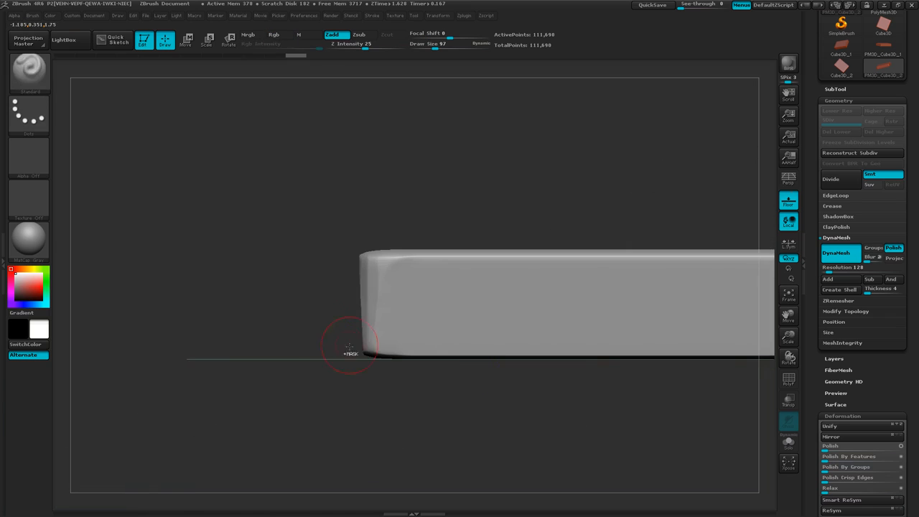
mouse_move(349, 347)
ctrl+right_down()
mouse_move(470, 318)
mouse_move(455, 316)
ctrl+right_up()
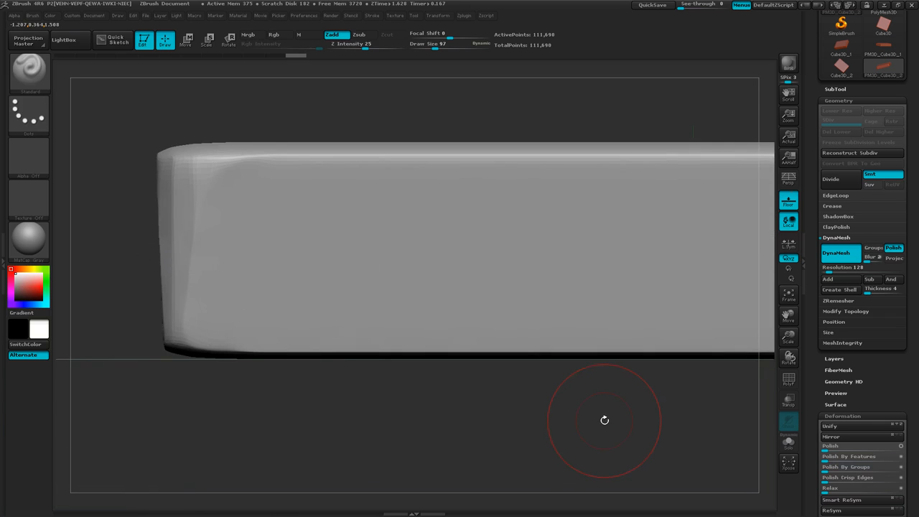
alt+drag(596, 411, 149, 394)
alt+drag(505, 396, 337, 425)
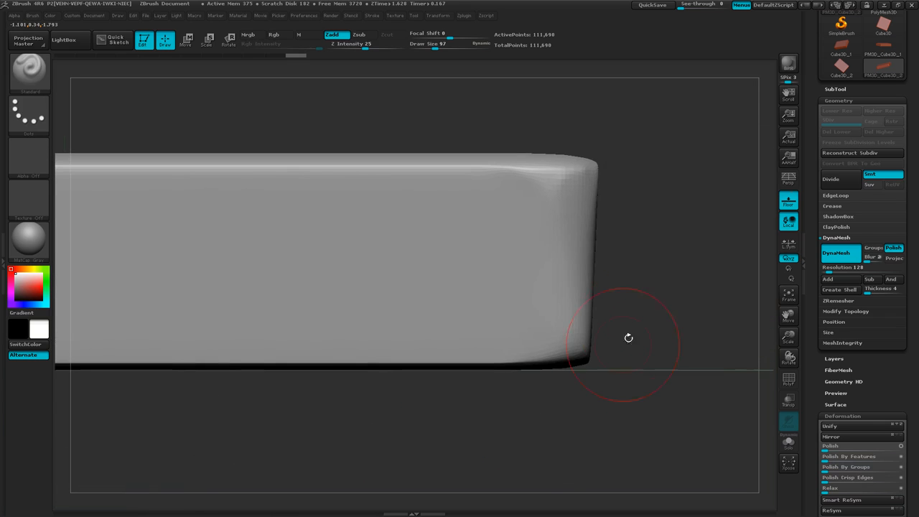
mouse_move(608, 257)
ctrl+shift+mouse_down()
mouse_move(608, 337)
mouse_move(582, 395)
mouse_move(590, 352)
mouse_move(554, 379)
ctrl+shift+mouse_up()
key(alt)
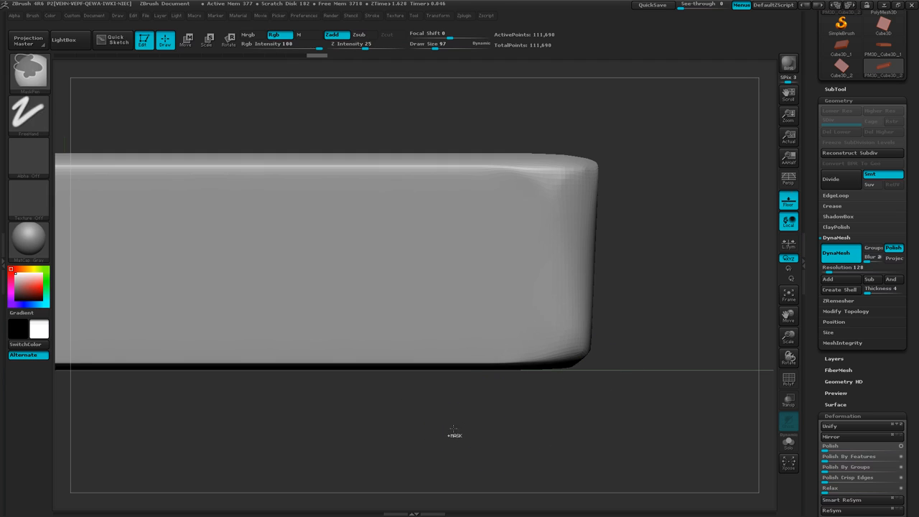
ctrl+drag(444, 425, 509, 457)
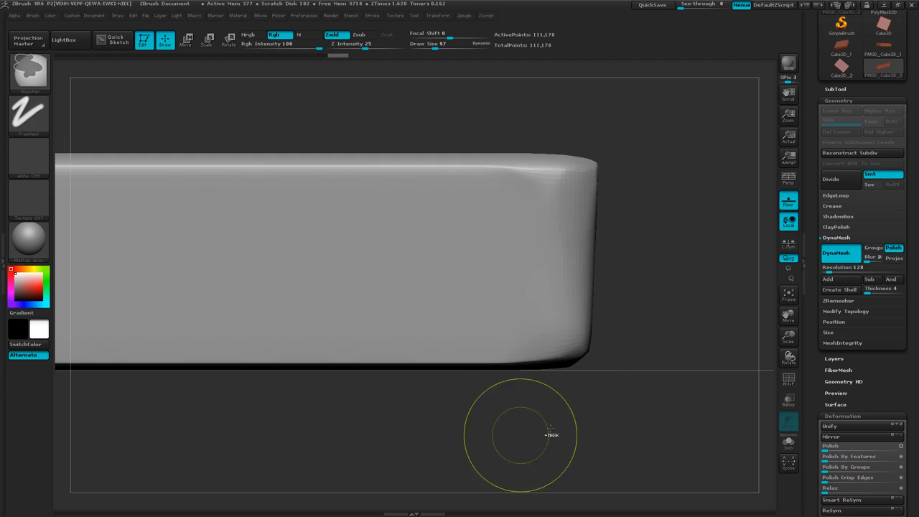
- Round the lower edge at the opposite end of the block with a matching ClipCurve cut
mouse_move(548, 422)
alt+mouse_down()
mouse_move(493, 421)
mouse_move(565, 399)
mouse_move(603, 425)
alt+mouse_up()
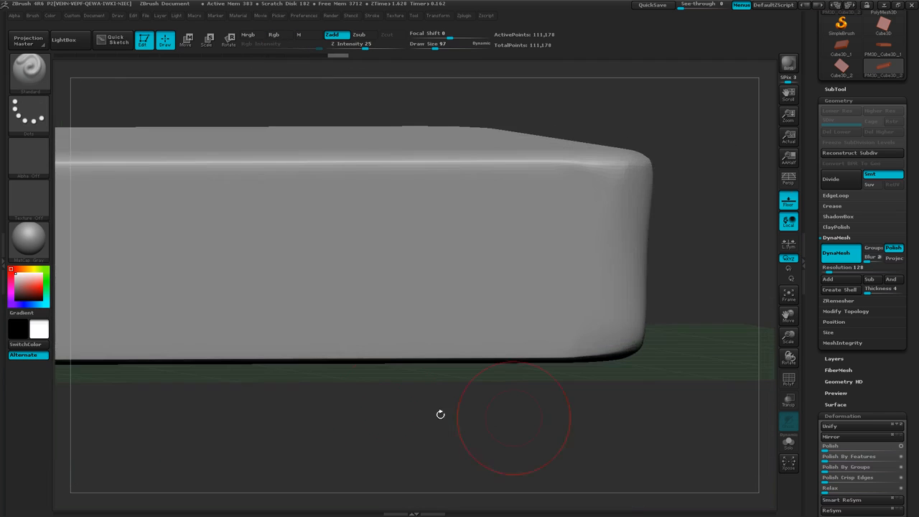
mouse_move(441, 414)
alt+mouse_down()
mouse_move(687, 378)
mouse_move(191, 370)
alt+mouse_up()
key(ctrl+shift)
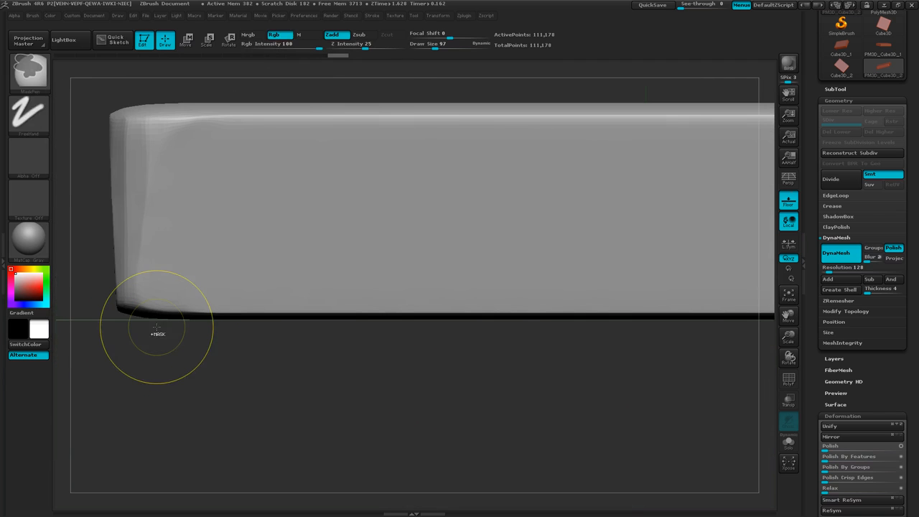
mouse_move(154, 323)
ctrl+shift+mouse_down()
mouse_move(126, 312)
mouse_move(113, 256)
ctrl+shift+mouse_up()
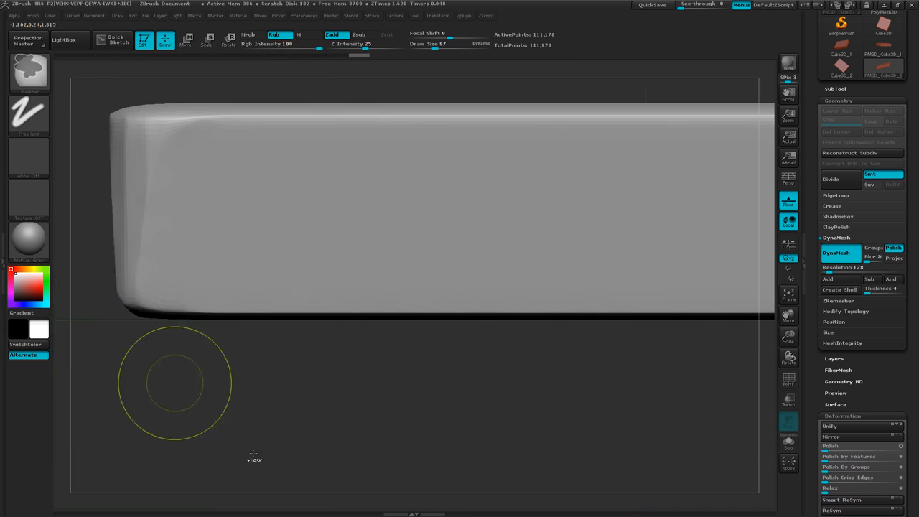
ctrl+right_drag(349, 426, 288, 398)
mouse_move(289, 397)
mouse_down()
mouse_move(345, 431)
mouse_move(377, 396)
mouse_up()
ctrl+right_drag(534, 431, 589, 420)
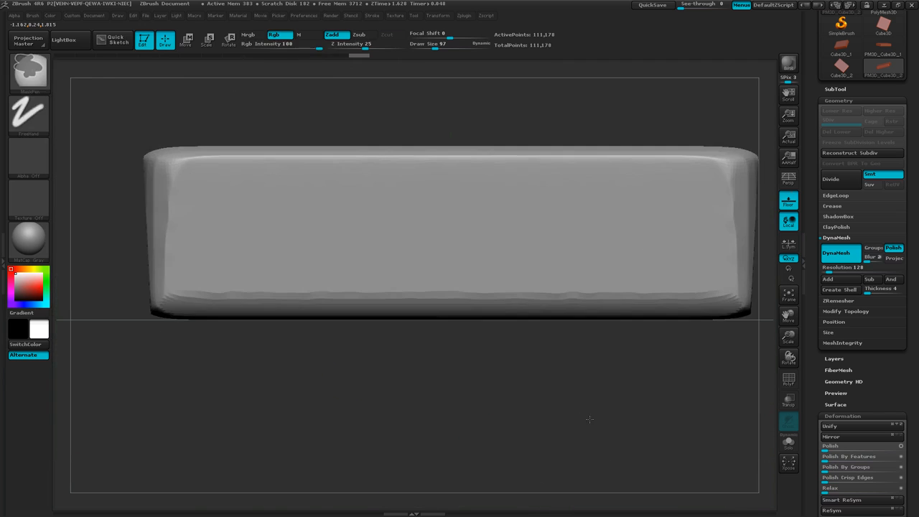
mouse_move(636, 402)
alt+right_down()
mouse_move(523, 424)
mouse_move(598, 400)
alt+right_up()
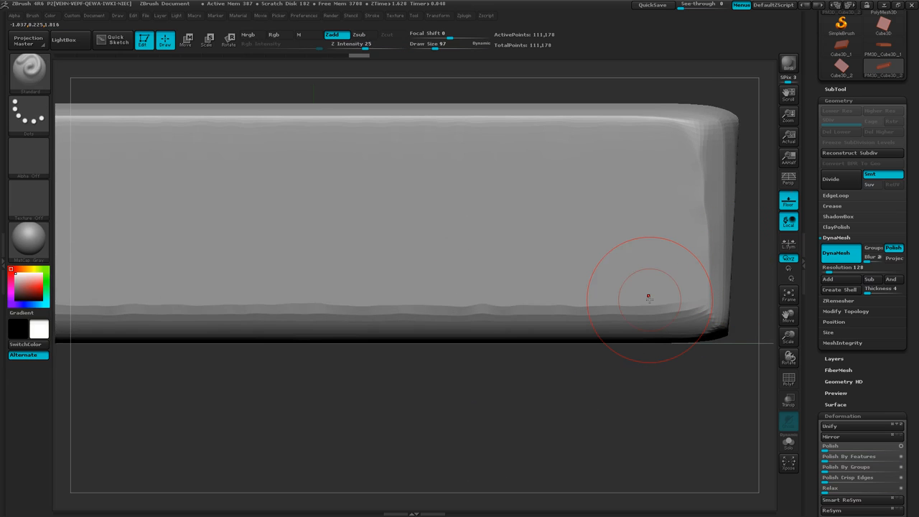
key(alt+Tab)
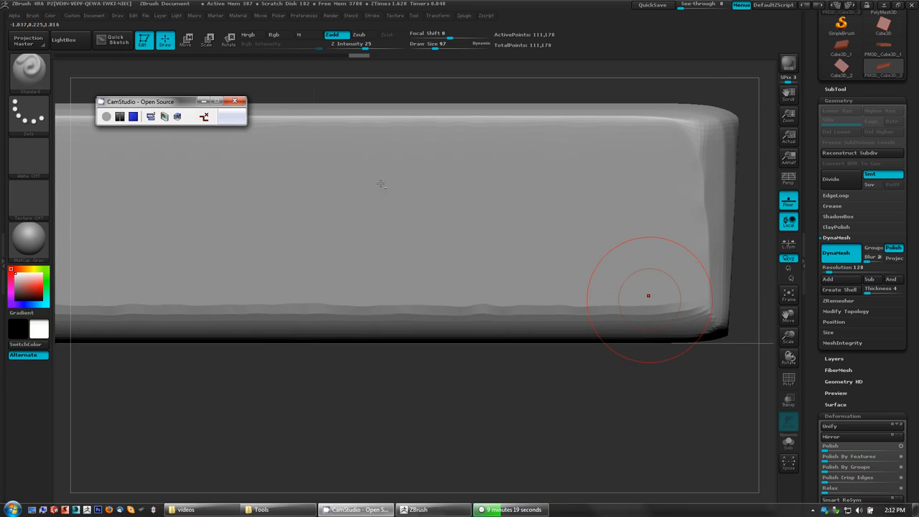
click(121, 116)
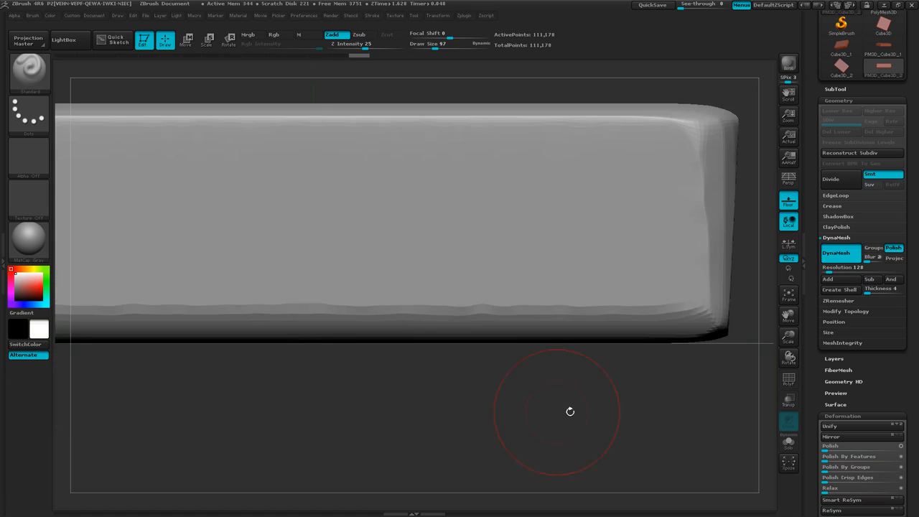
key(ctrl)
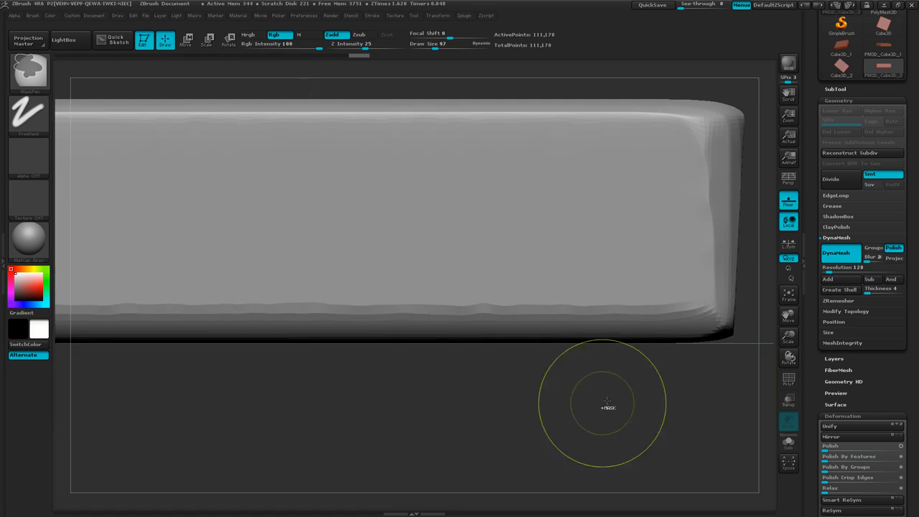
key(ctrl)
- Clip the lower edge of the adjoining side with a ClipCurve line that follows the side taper and turns under the base
alt+drag(656, 411, 557, 430)
mouse_move(586, 362)
ctrl+right_down()
mouse_move(667, 389)
mouse_move(514, 413)
ctrl+right_up()
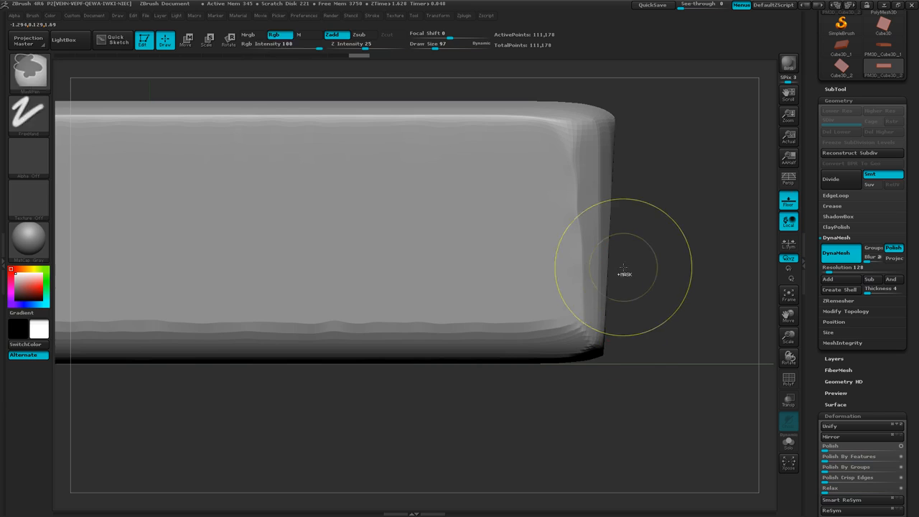
key(ctrl+shift)
ctrl+shift+drag(613, 272, 608, 351)
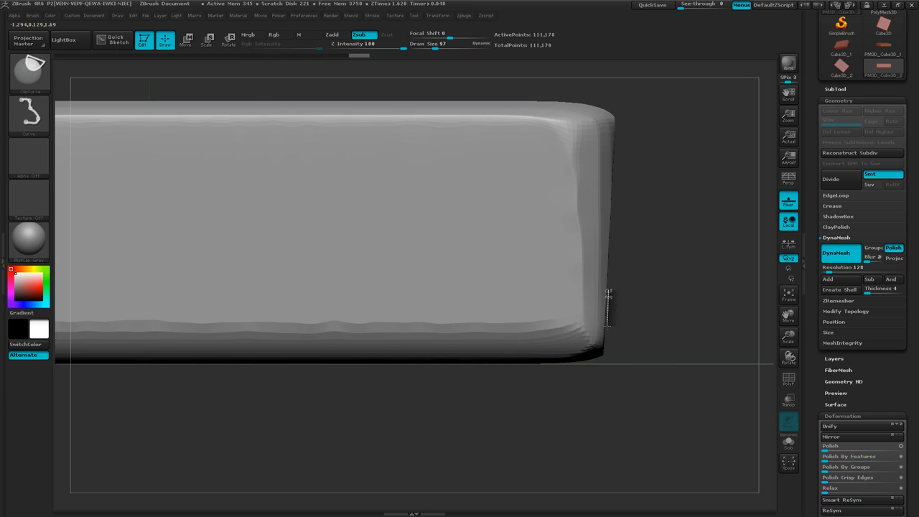
ctrl+shift+drag(608, 325, 505, 367)
- Smooth the clipped bottom edges and corners on the block's underside with the Smooth brush
mouse_move(588, 407)
ctrl+right_down()
mouse_move(458, 413)
mouse_move(450, 405)
mouse_move(469, 402)
mouse_move(470, 362)
ctrl+right_up()
shift+drag(294, 236, 310, 226)
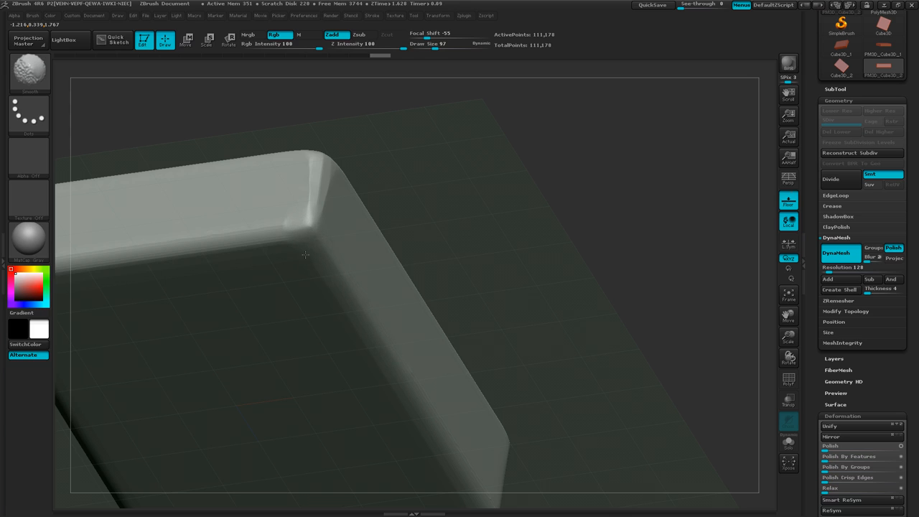
shift+drag(283, 228, 183, 247)
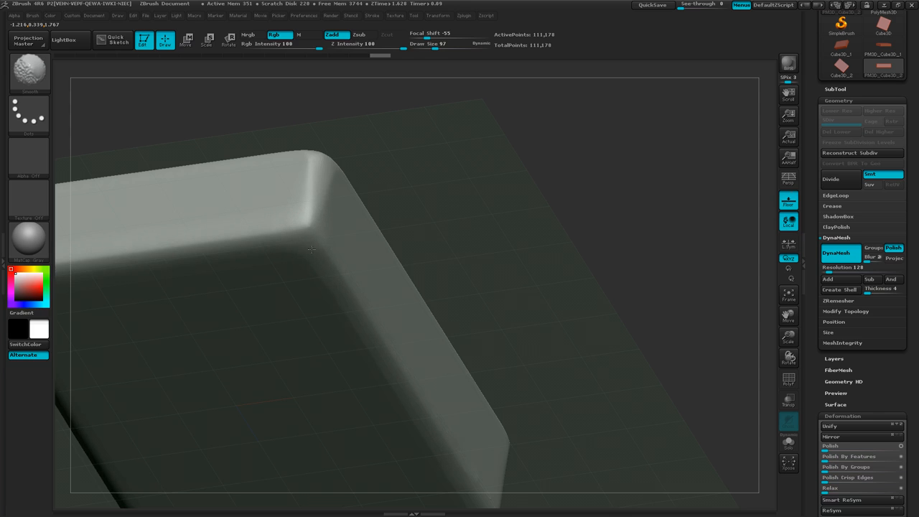
mouse_move(561, 424)
mouse_down()
mouse_move(527, 353)
mouse_move(493, 160)
mouse_up()
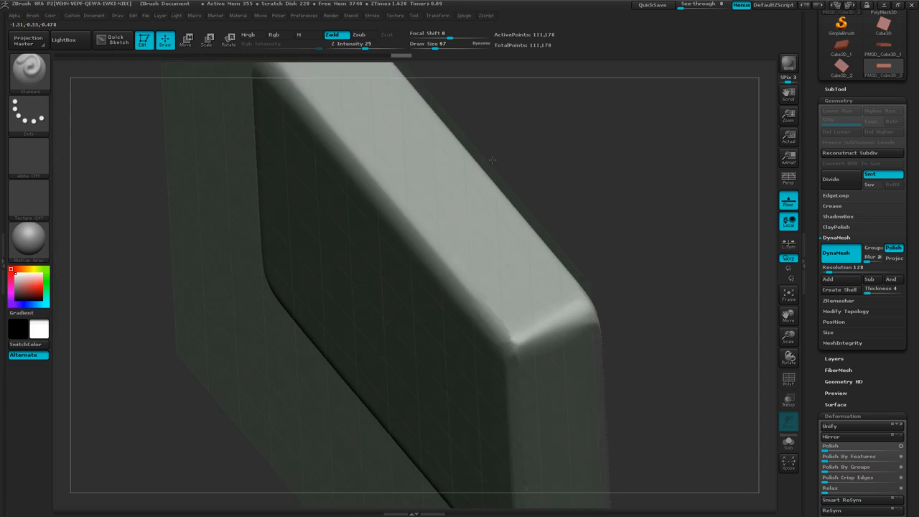
key(shift)
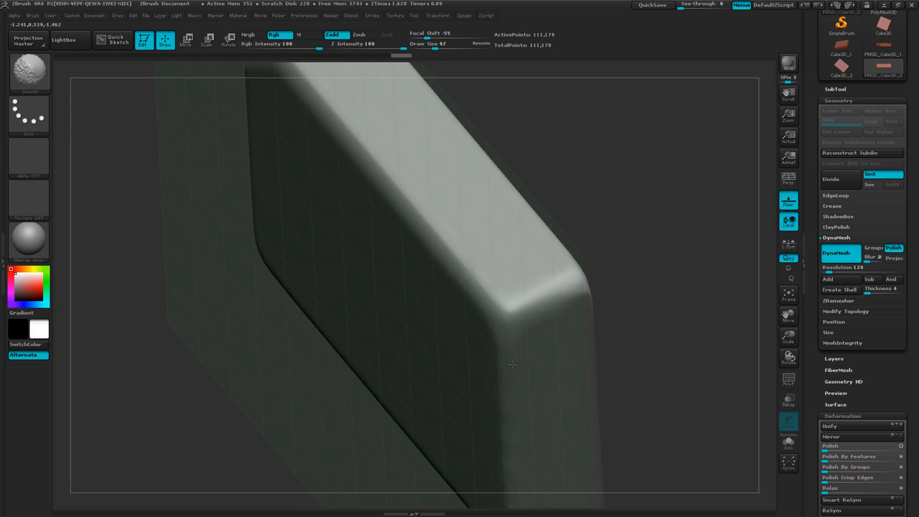
mouse_move(512, 364)
right_down()
mouse_move(465, 313)
mouse_move(436, 244)
mouse_move(444, 199)
right_up()
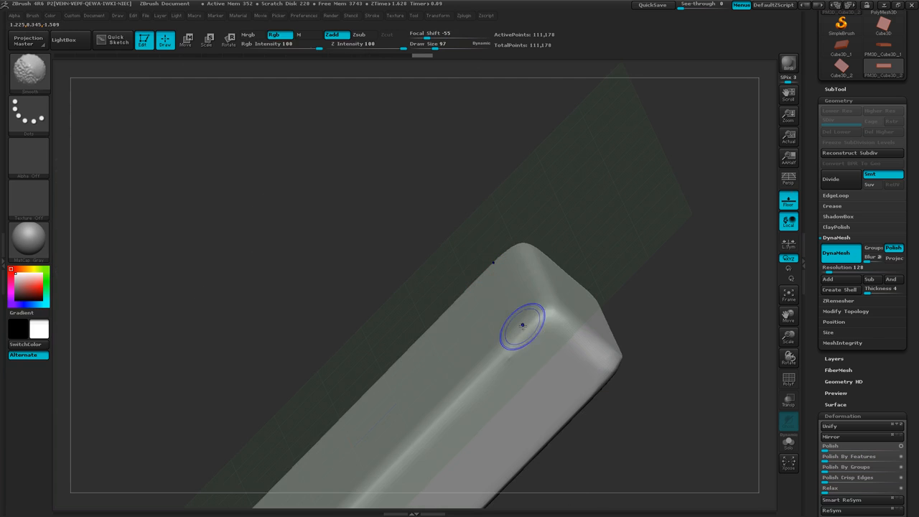
shift+drag(523, 325, 501, 364)
- Turn off the floor grid for an unobstructed view of the block's underside
mouse_move(424, 318)
right_down()
mouse_move(532, 414)
mouse_move(600, 188)
right_up()
key(shift)
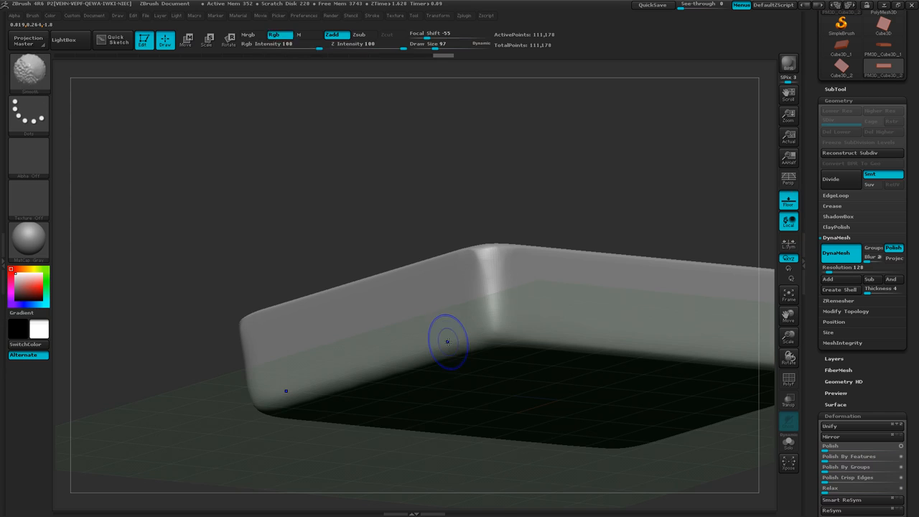
key(shift+p)
key(shift)
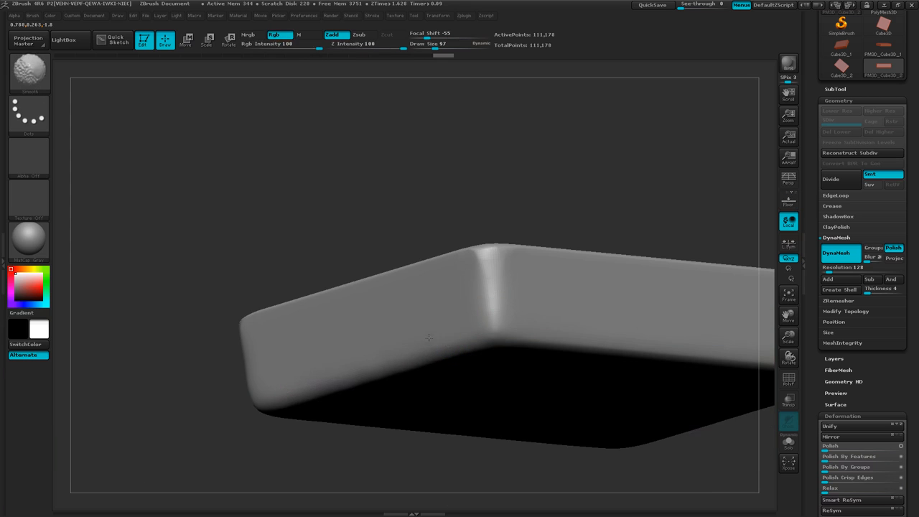
- Smooth the remaining bottom edge and its corner, and remesh the block with DynaMesh
shift+drag(413, 355, 401, 349)
right_drag(445, 357, 438, 312)
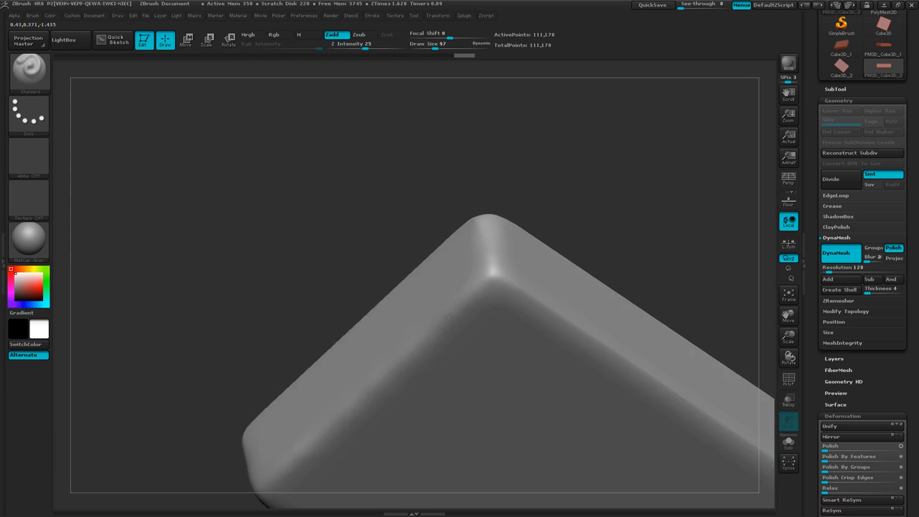
shift+drag(436, 335, 348, 437)
shift+drag(423, 333, 433, 325)
right_drag(446, 321, 480, 380)
mouse_move(310, 282)
ctrl+mouse_down()
mouse_move(349, 364)
mouse_move(337, 373)
ctrl+mouse_up()
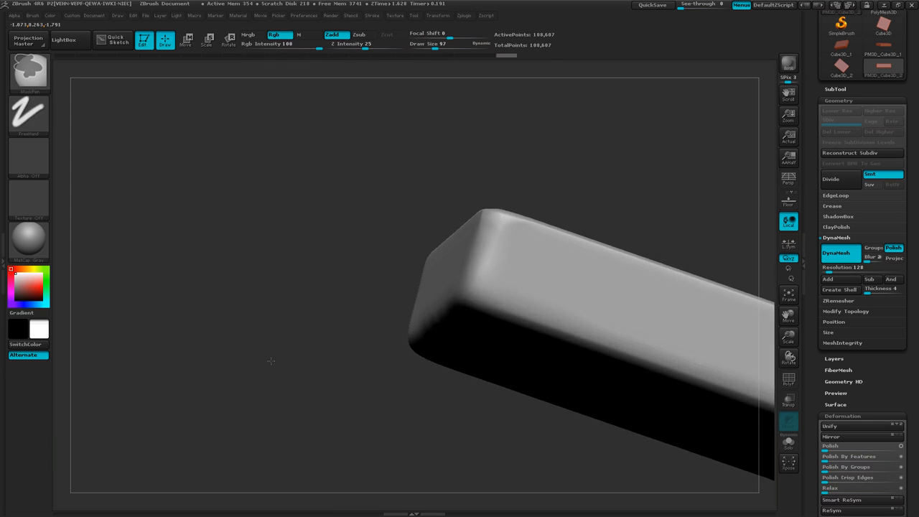
- Smooth the remaining bottom corner and adjoining bottom edges with the Smooth brush, and remesh the block with DynaMesh
alt+right_drag(267, 362, 105, 284)
drag(364, 346, 349, 309)
key(shift)
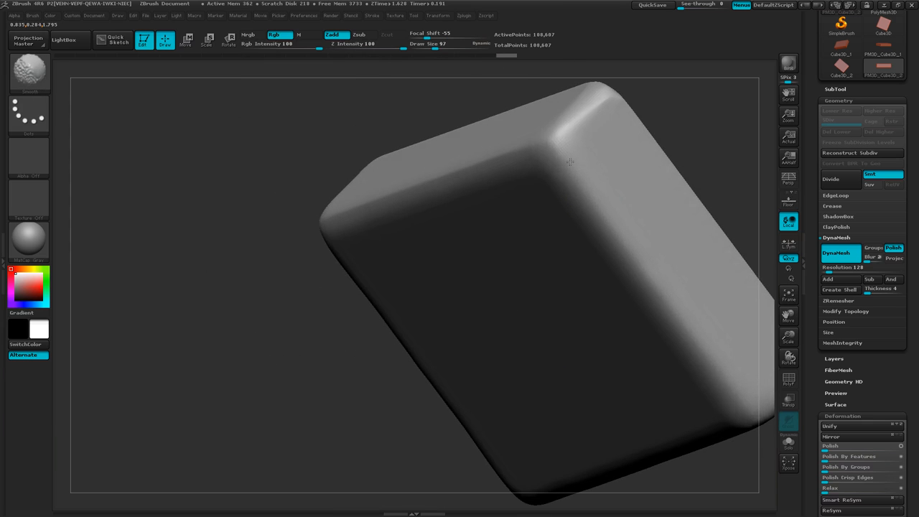
shift+drag(535, 149, 503, 164)
right_drag(496, 269, 516, 293)
shift+drag(613, 202, 557, 199)
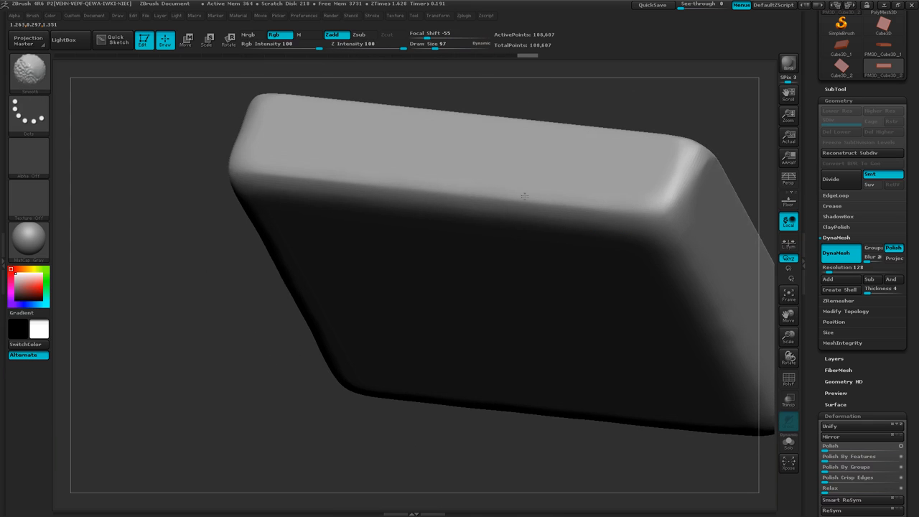
shift+drag(324, 175, 305, 172)
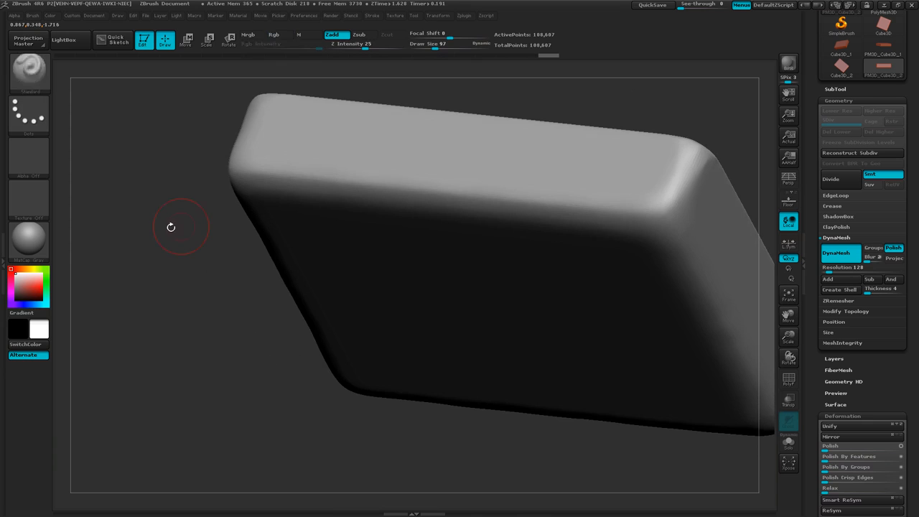
mouse_move(170, 226)
ctrl+mouse_down()
mouse_move(210, 276)
mouse_move(208, 291)
ctrl+mouse_up()
- Show the PolyFrame wireframe and check the remeshed topology along the block's sides
alt+right_drag(200, 314, 157, 302)
mouse_move(156, 301)
mouse_down()
mouse_move(220, 380)
mouse_move(189, 366)
mouse_up()
mouse_move(400, 372)
mouse_down()
mouse_move(200, 339)
mouse_move(219, 345)
mouse_move(281, 310)
mouse_up()
key(shift+f)
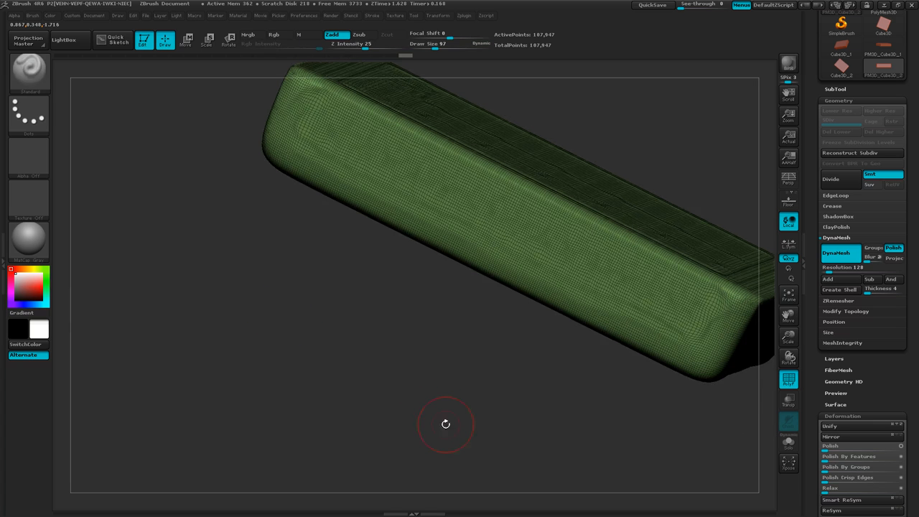
mouse_move(446, 423)
mouse_down()
mouse_move(427, 385)
mouse_move(433, 400)
mouse_up()
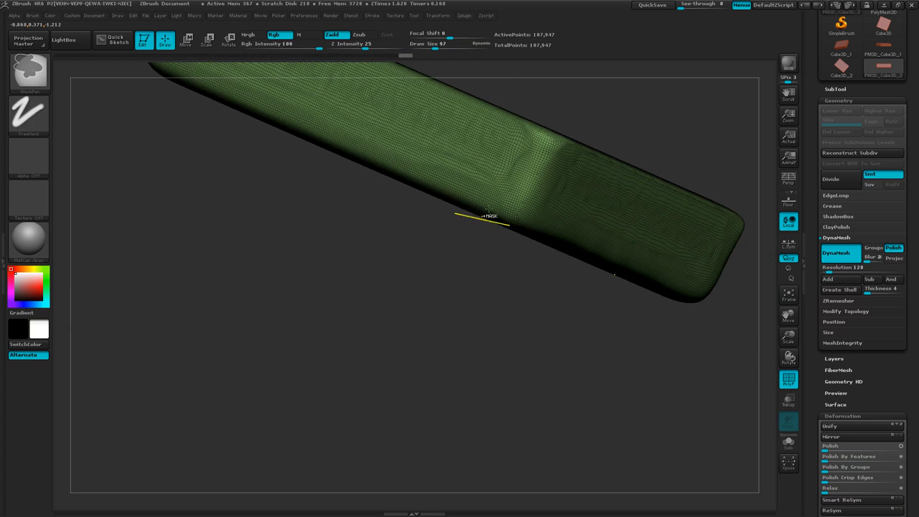
- In side view, clip the underside with a straight ClipCurve line sloping from the base past mid-length up through one end wall
mouse_move(402, 301)
mouse_down()
mouse_move(441, 311)
mouse_move(362, 279)
mouse_move(369, 376)
mouse_move(359, 338)
mouse_move(364, 366)
mouse_up()
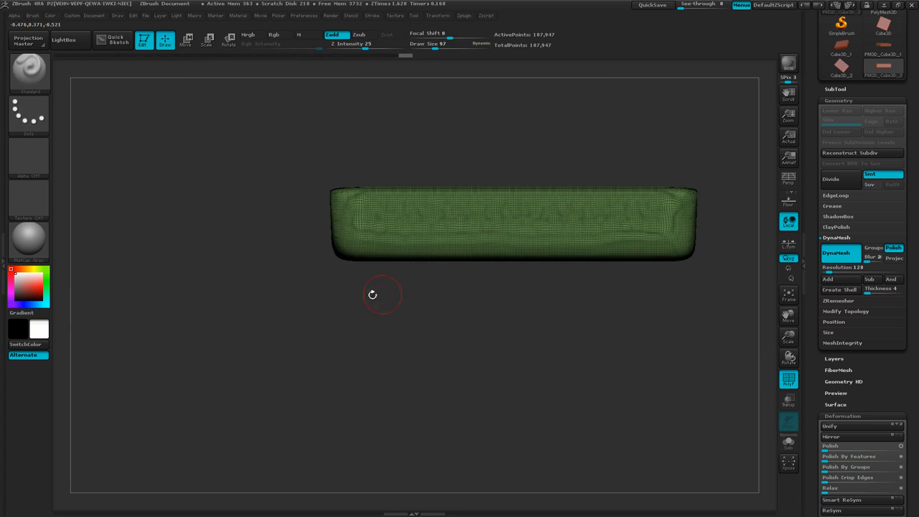
drag(558, 343, 495, 402)
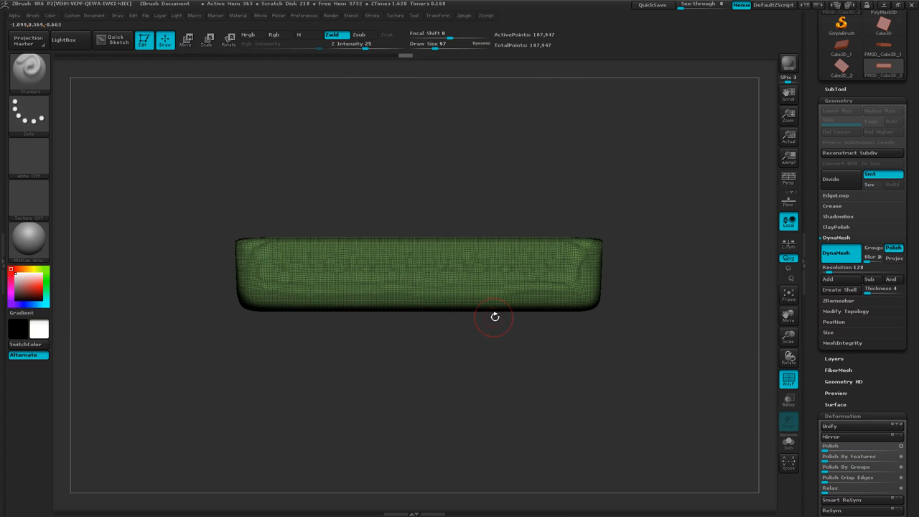
key(ctrl+shift)
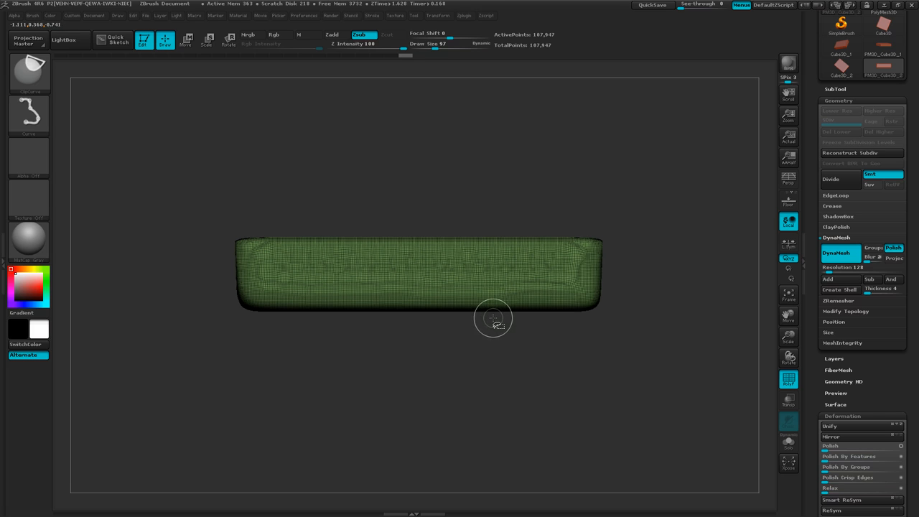
ctrl+shift+drag(496, 318, 200, 256)
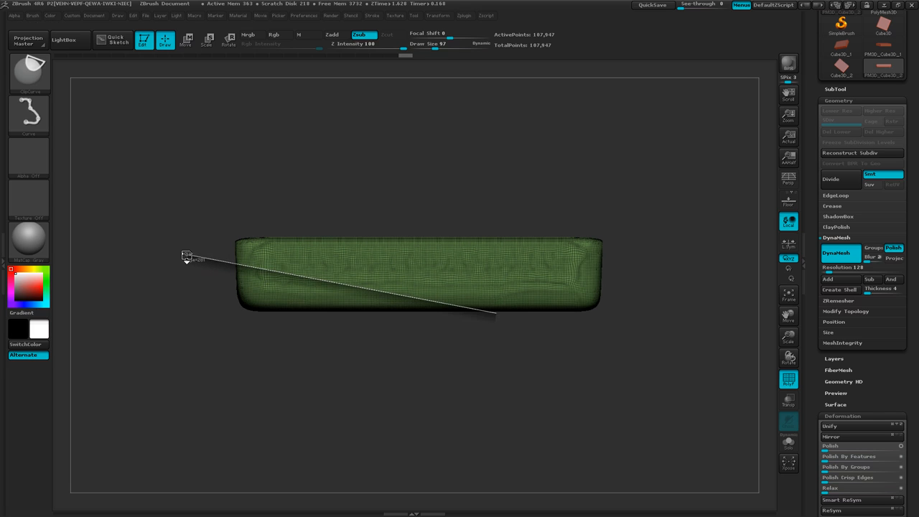
ctrl+shift+drag(186, 257, 186, 257)
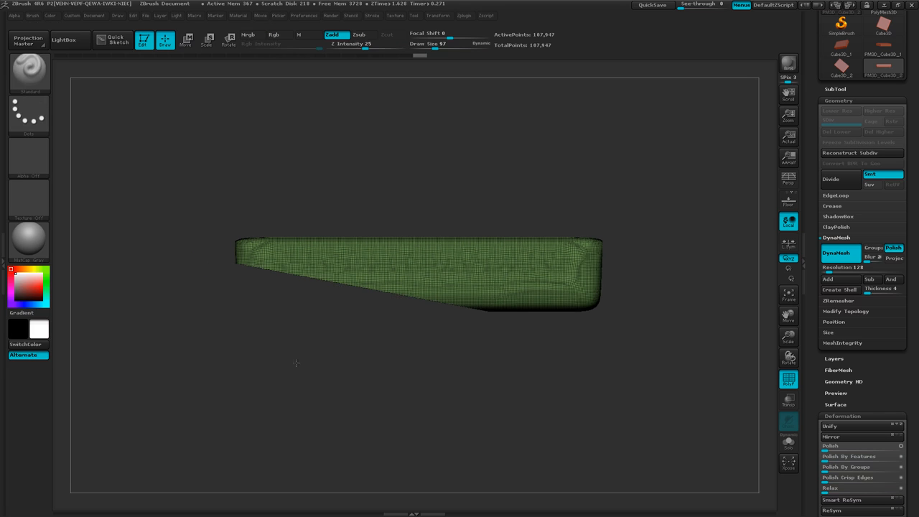
- Remesh the clipped block with DynaMesh to rebuild the sloped underside
drag(290, 337, 303, 320)
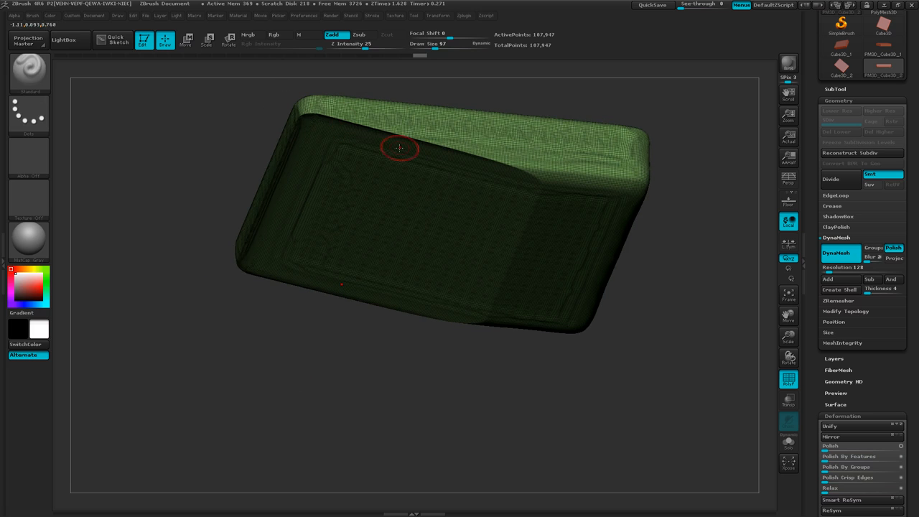
drag(381, 263, 331, 235)
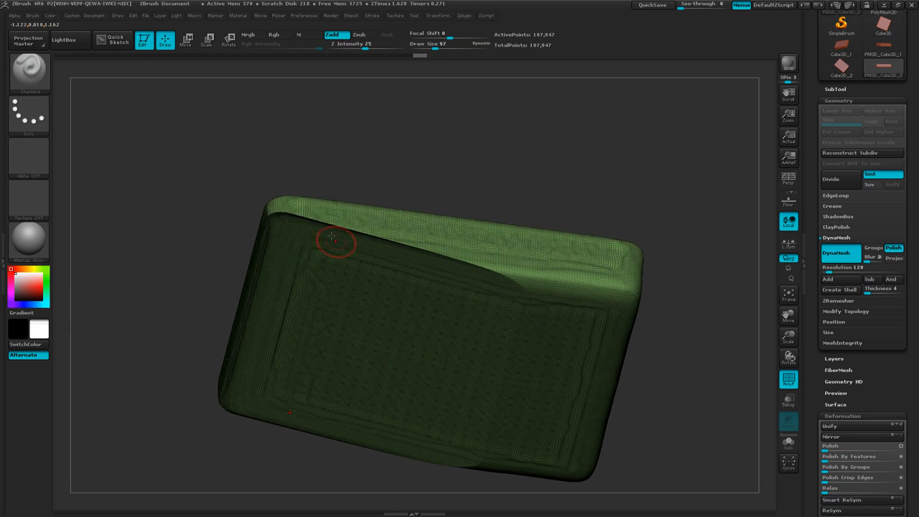
ctrl+drag(150, 223, 186, 275)
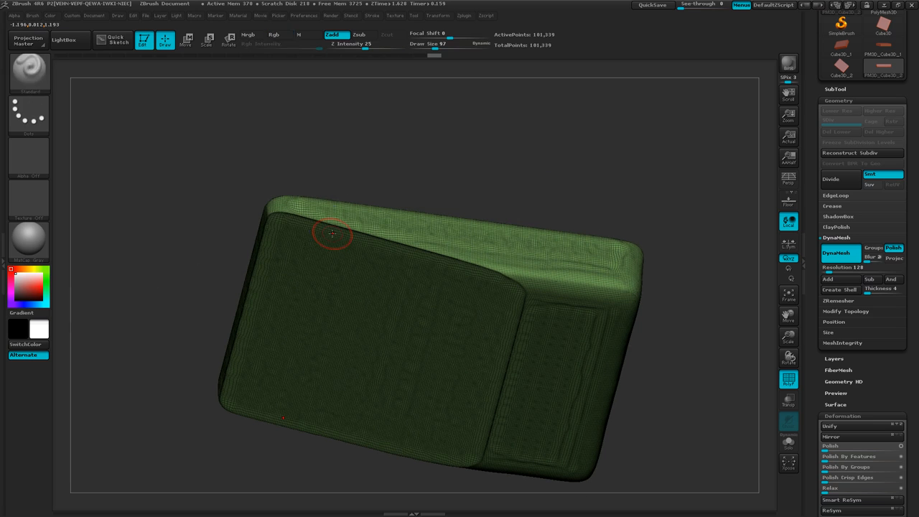
- Smooth the crease between the slope and the flat base and the slope's outer edges, and hide the wireframe
key(shift)
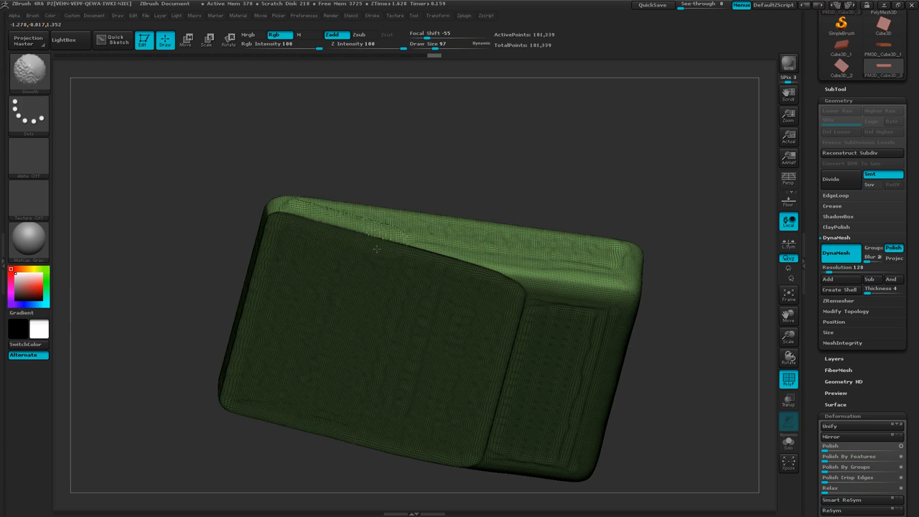
mouse_move(376, 249)
shift+mouse_down()
mouse_move(512, 281)
mouse_move(487, 453)
mouse_move(504, 337)
mouse_move(485, 431)
shift+mouse_up()
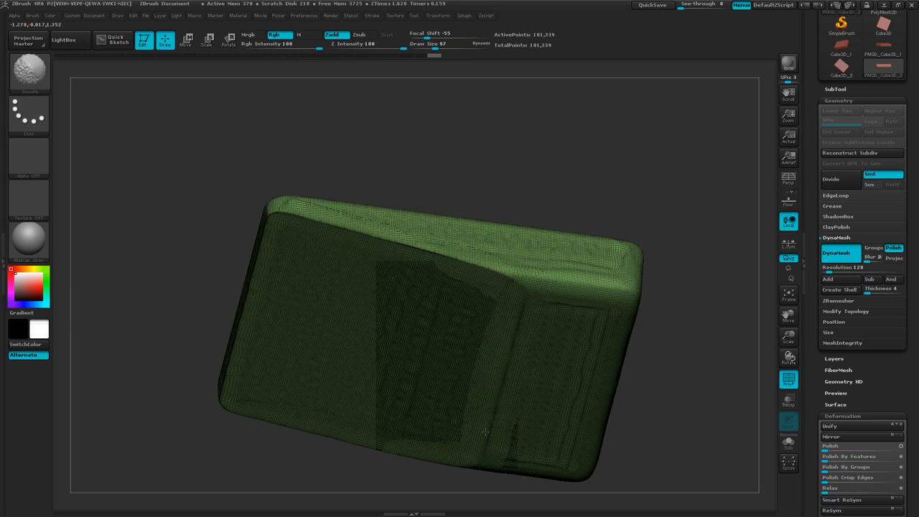
mouse_move(521, 281)
shift+mouse_down()
mouse_move(353, 235)
mouse_move(289, 238)
shift+mouse_up()
right_drag(377, 315, 460, 294)
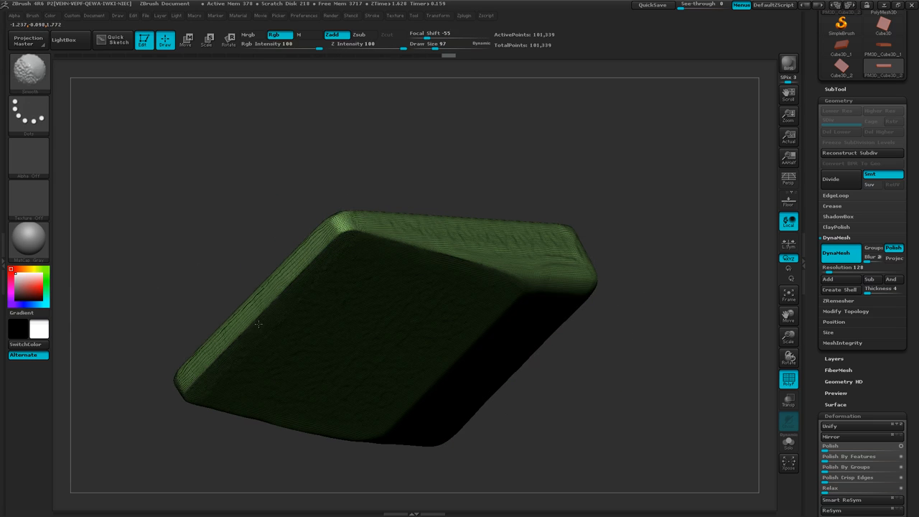
key(shift+f)
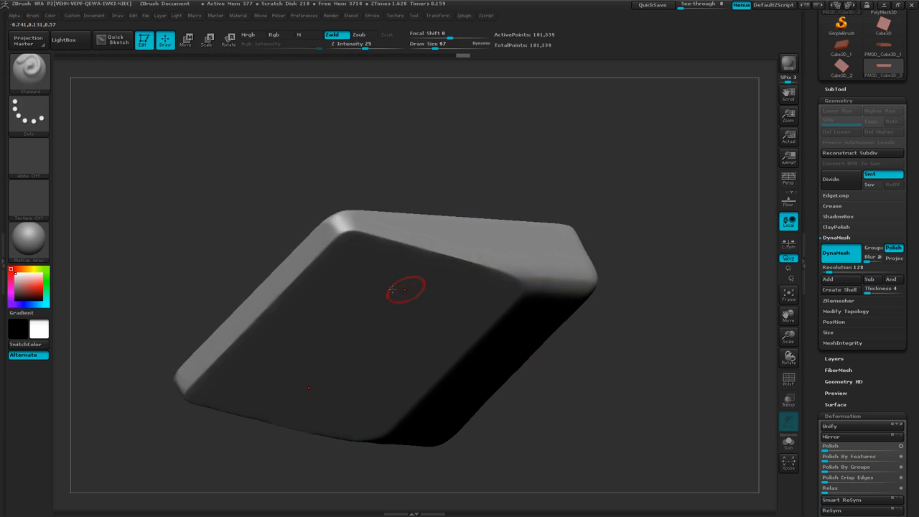
- Smooth the long edge between the sloped underside and the side wall with the Smooth brush
mouse_move(353, 289)
right_down()
mouse_move(358, 224)
mouse_move(343, 294)
mouse_move(368, 235)
right_up()
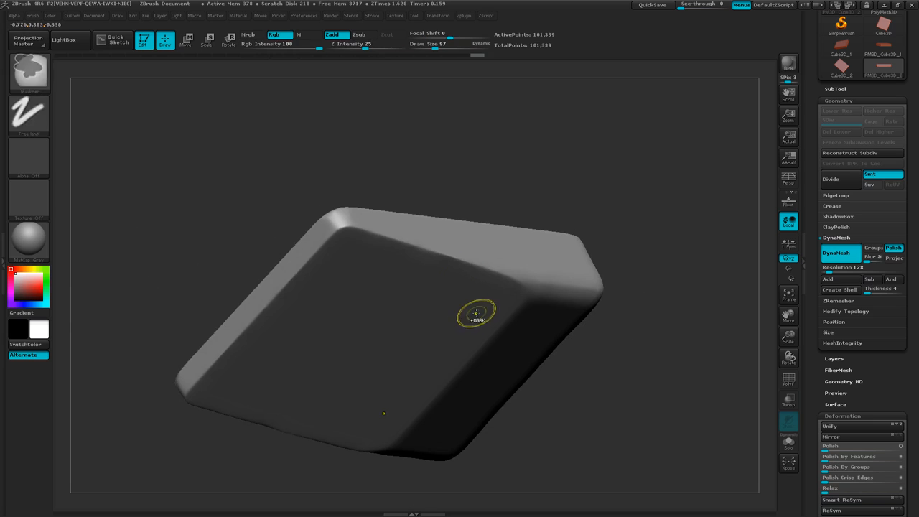
mouse_move(427, 277)
right_down()
mouse_move(416, 297)
mouse_move(442, 315)
mouse_move(516, 312)
right_up()
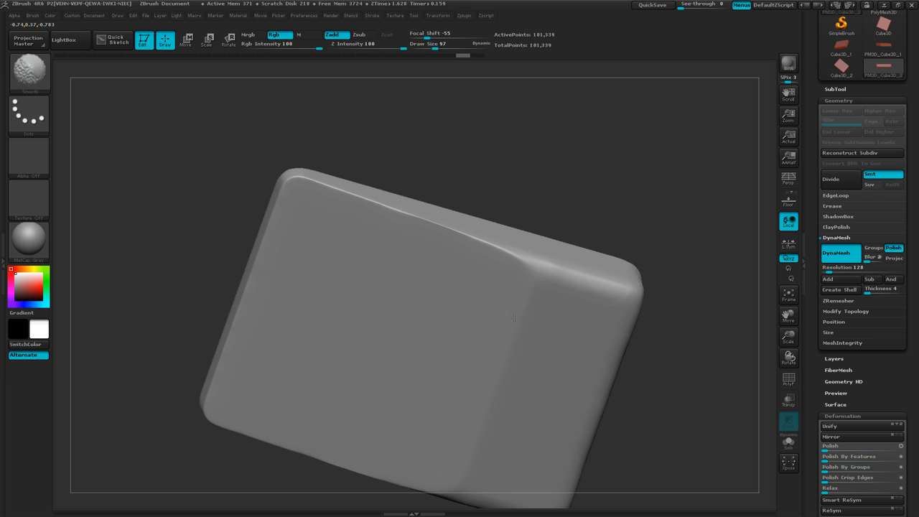
shift+drag(383, 205, 390, 209)
right_drag(406, 280, 402, 314)
key(ctrl)
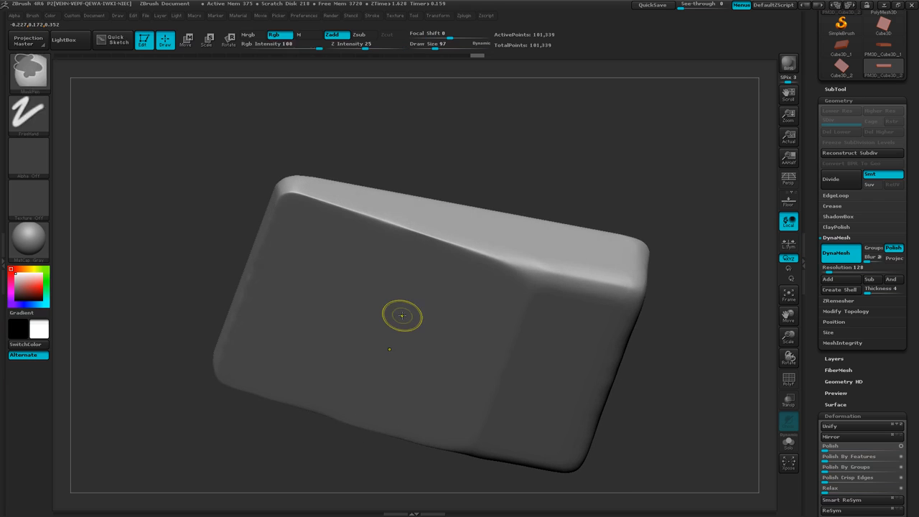
key(ctrl)
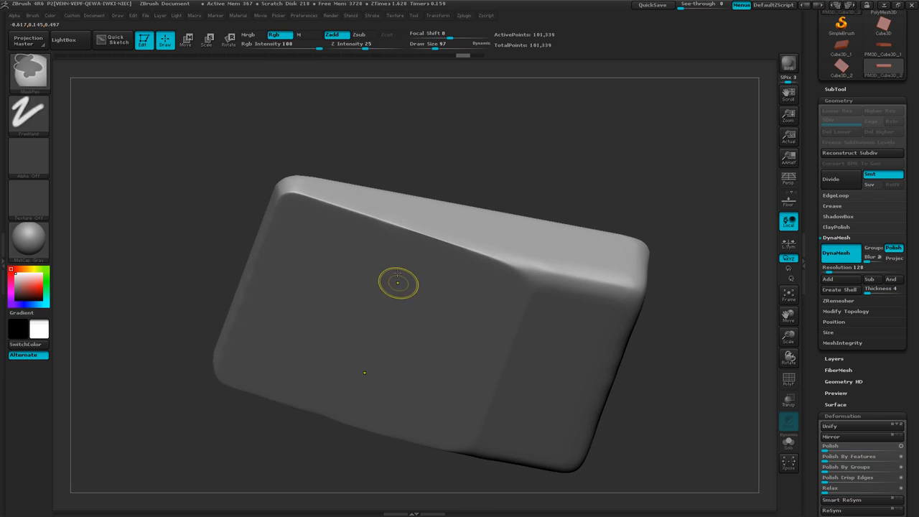
key(shift)
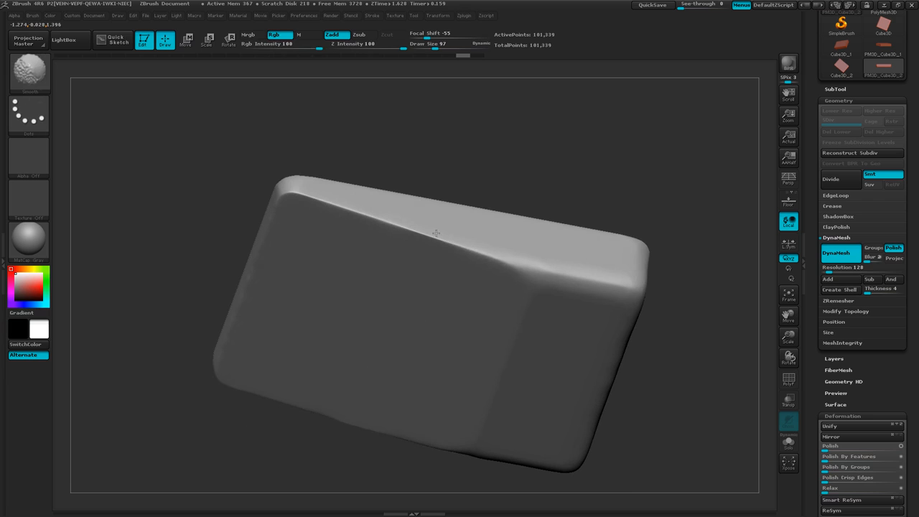
- Smooth the sloped underside's remaining corner and side edge, and remesh the block with DynaMesh
mouse_move(430, 325)
right_down()
mouse_move(460, 351)
mouse_move(470, 308)
mouse_move(503, 335)
mouse_move(529, 254)
mouse_move(487, 224)
right_up()
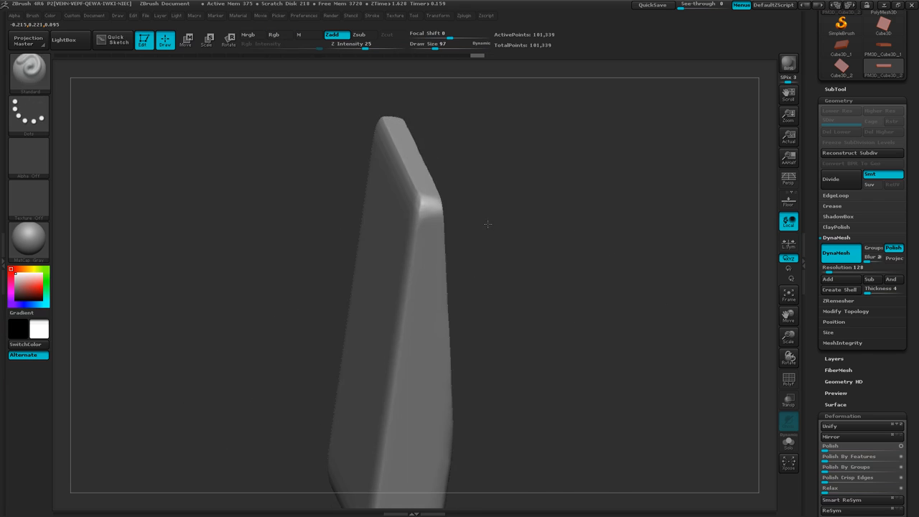
right_drag(514, 341, 484, 332)
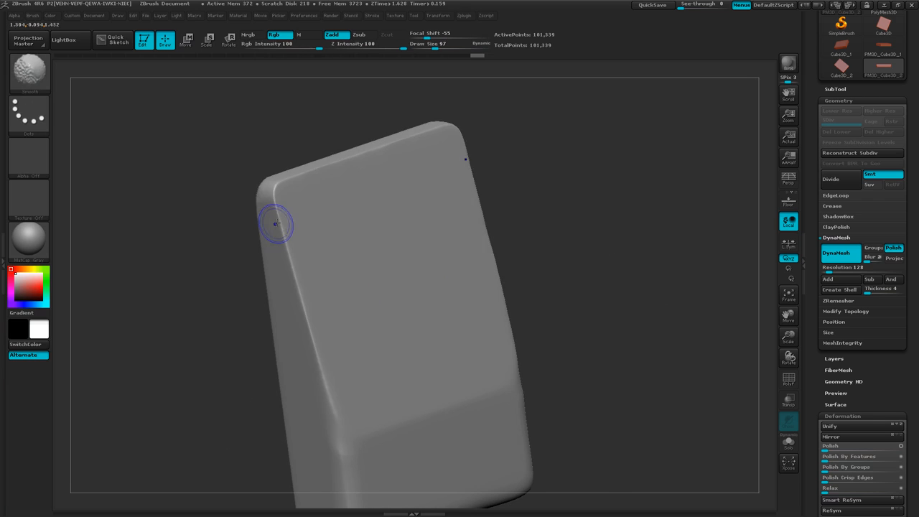
shift+drag(280, 219, 293, 285)
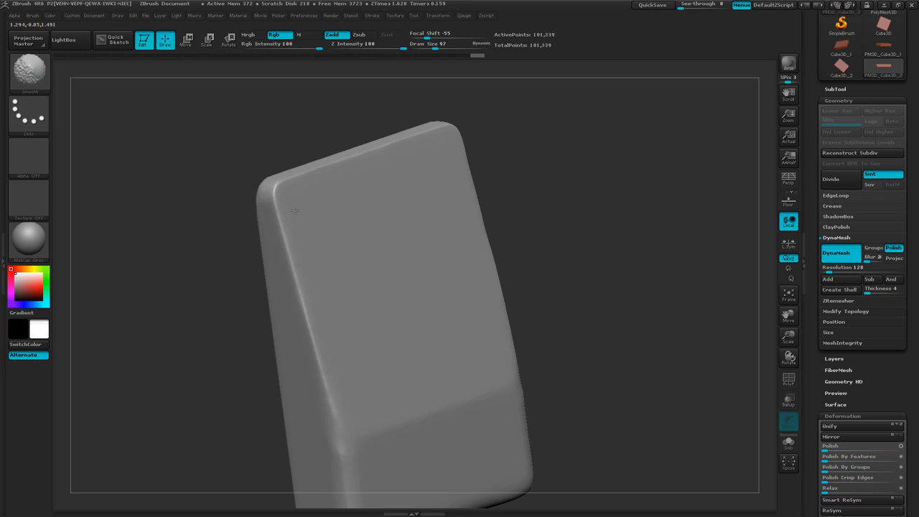
mouse_move(294, 210)
right_down()
mouse_move(411, 204)
mouse_move(455, 334)
mouse_move(443, 220)
mouse_move(484, 221)
mouse_move(498, 203)
mouse_move(507, 283)
mouse_move(513, 269)
mouse_move(486, 274)
mouse_move(489, 251)
right_up()
ctrl+drag(450, 176, 523, 218)
mouse_move(421, 199)
right_down()
mouse_move(437, 199)
mouse_move(408, 152)
mouse_move(392, 147)
mouse_move(571, 199)
mouse_move(618, 247)
right_up()
right_drag(227, 232, 284, 249)
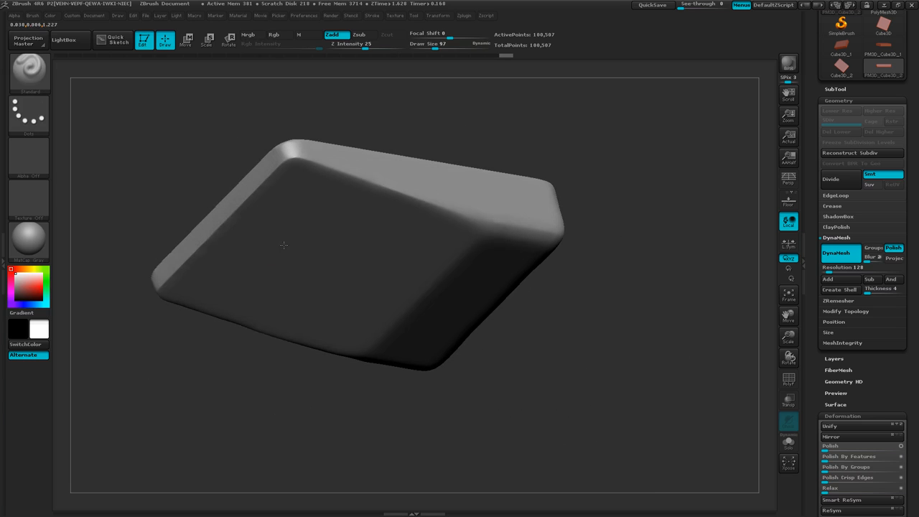
- Undo the last remesh and try DynaMesh with the Polish option off, comparing the resulting edges
ctrl+drag(367, 407, 370, 409)
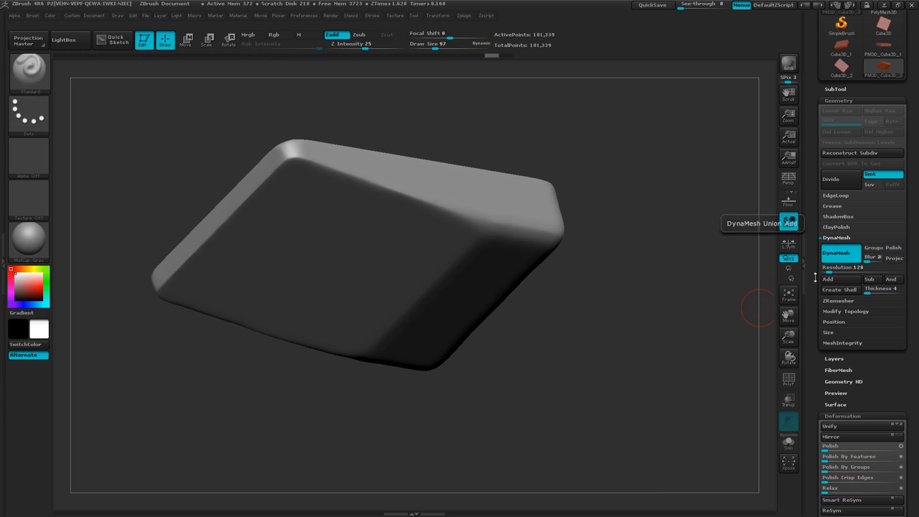
ctrl+drag(618, 322, 662, 358)
mouse_move(554, 387)
mouse_down()
mouse_move(555, 353)
mouse_move(459, 330)
mouse_up()
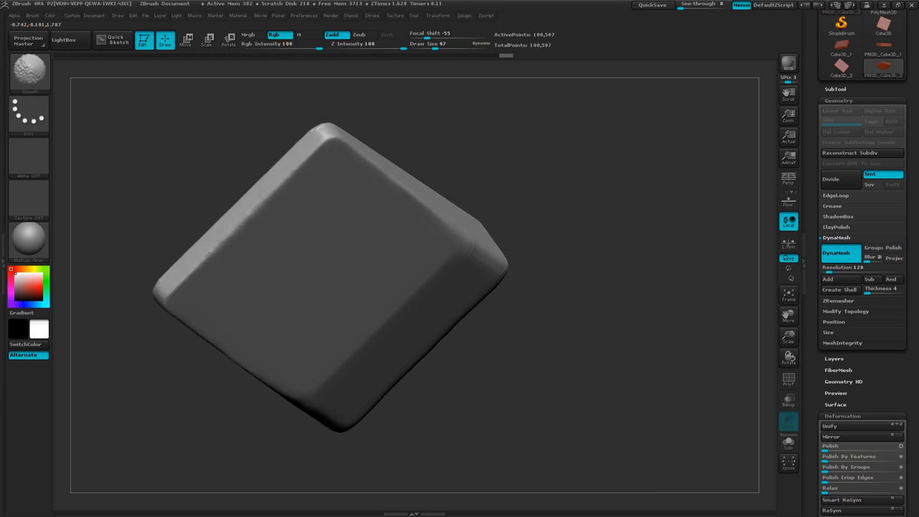
drag(588, 283, 546, 389)
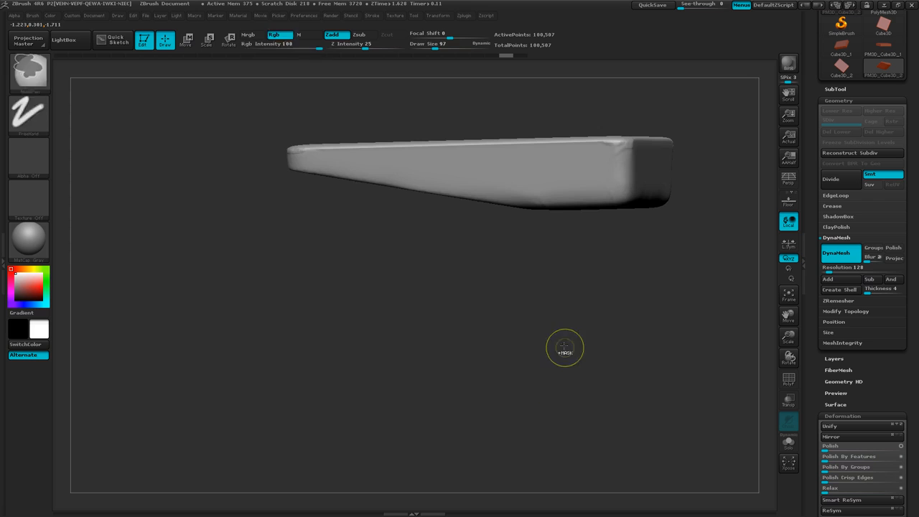
drag(609, 269, 552, 291)
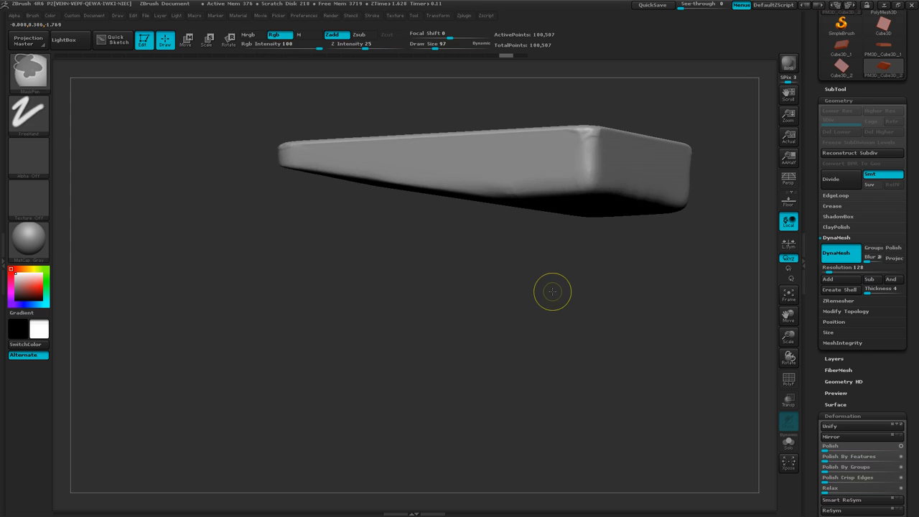
- Turn on DynaMesh's Polish option and remesh the block again
click(901, 249)
ctrl+drag(574, 336, 637, 375)
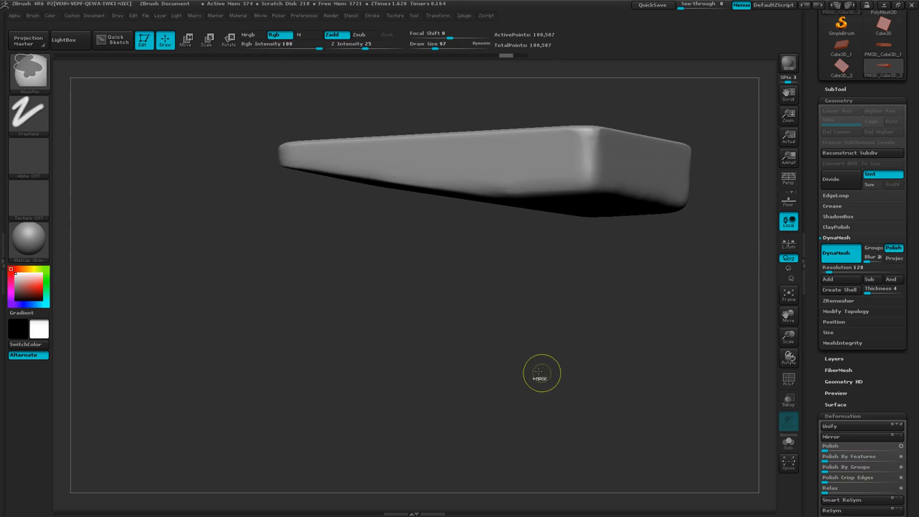
mouse_move(523, 367)
mouse_down()
mouse_move(487, 276)
mouse_move(475, 342)
mouse_up()
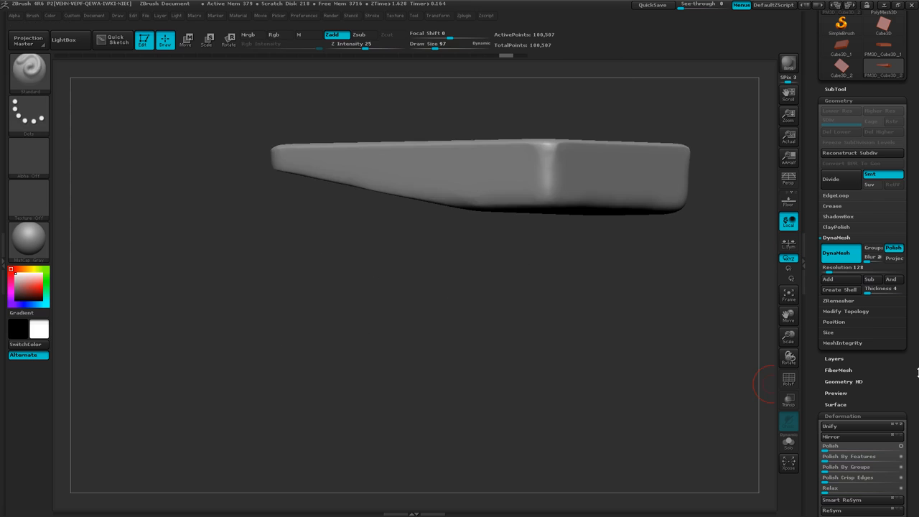
- Show the PolyFrame wireframe and even out the block's mesh with a slight Relax deformation
drag(915, 395, 915, 393)
key(shift+f)
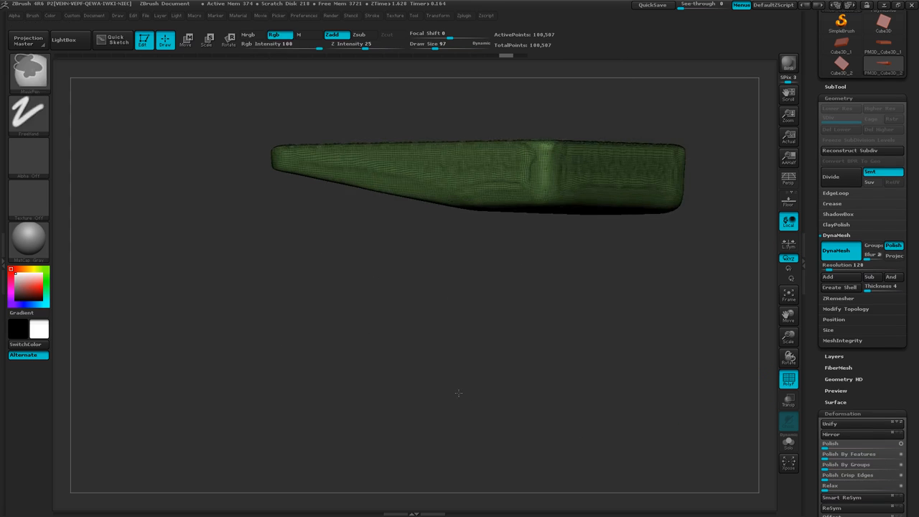
ctrl+right_drag(457, 392, 545, 380)
drag(915, 404, 915, 337)
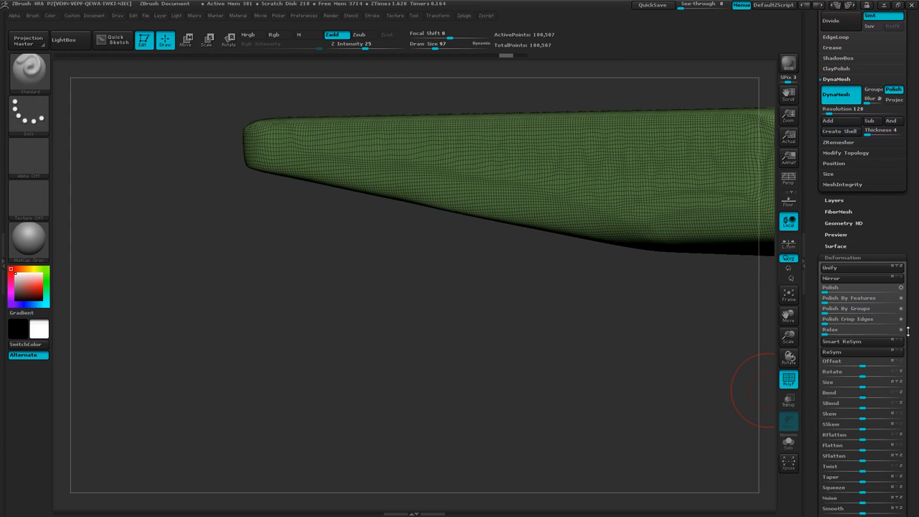
drag(840, 329, 841, 330)
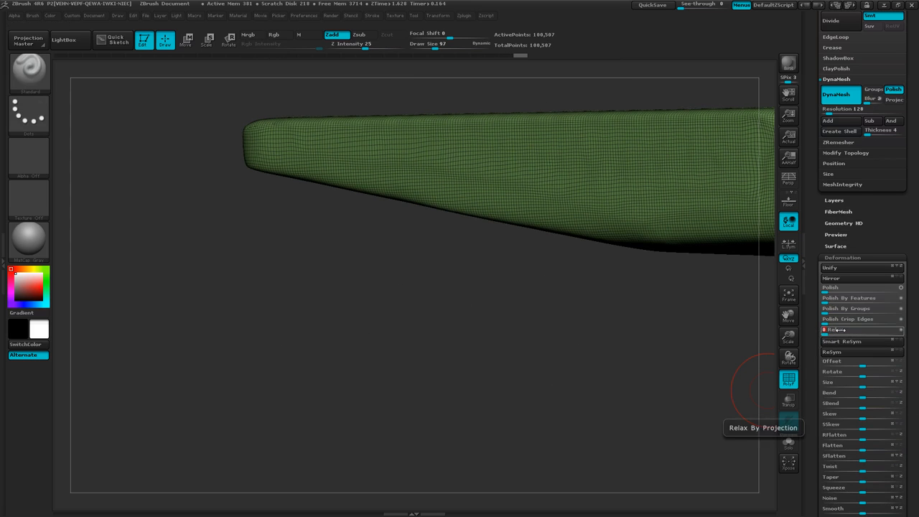
- Apply a Relax deformation of 12 to the block's mesh and hide the PolyFrame wireframe
mouse_move(431, 341)
mouse_down()
mouse_move(395, 348)
mouse_move(421, 328)
mouse_move(422, 343)
mouse_up()
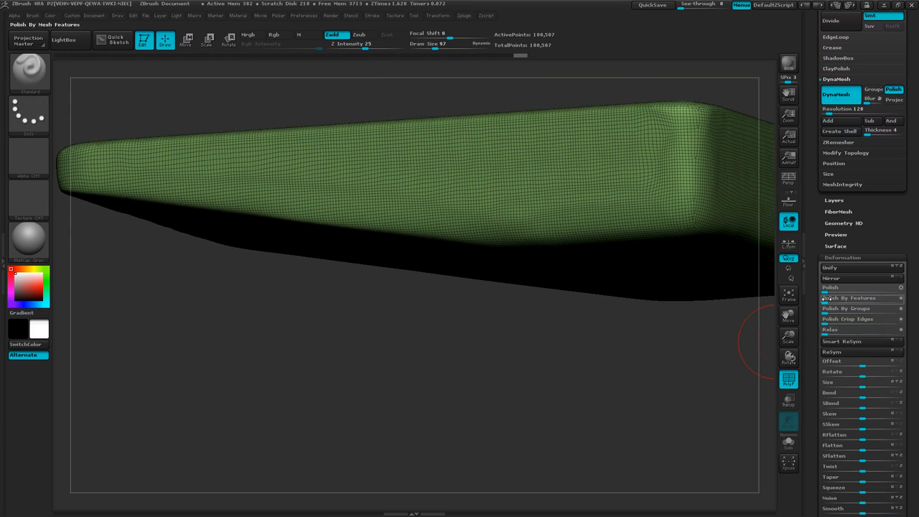
drag(831, 333, 835, 334)
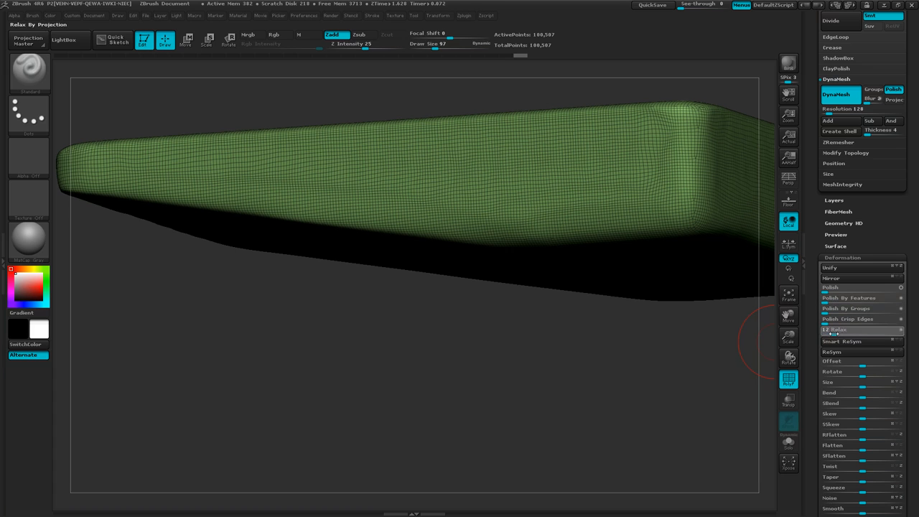
mouse_move(655, 331)
mouse_down()
mouse_move(632, 330)
mouse_move(617, 365)
mouse_move(548, 335)
mouse_move(521, 366)
mouse_move(516, 342)
mouse_move(479, 322)
mouse_move(464, 268)
mouse_move(480, 265)
mouse_up()
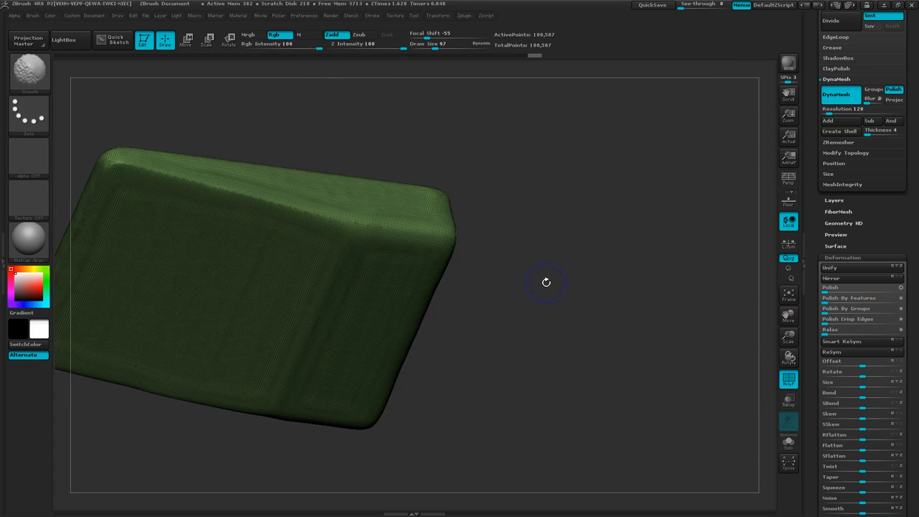
mouse_move(545, 282)
mouse_down()
mouse_move(488, 348)
mouse_move(454, 280)
mouse_move(455, 244)
mouse_up()
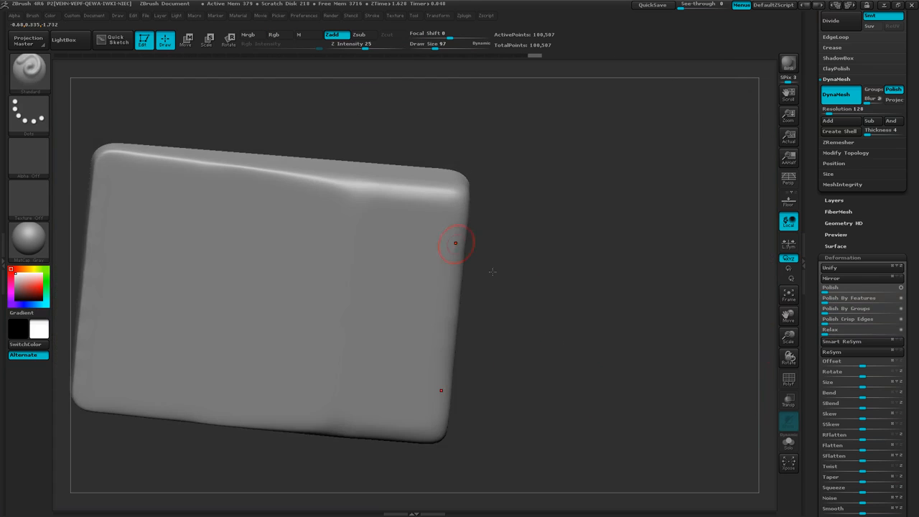
- Mask a narrow upright rectangle on the flat area at the thick end of the block's sloped face
drag(567, 402, 595, 380)
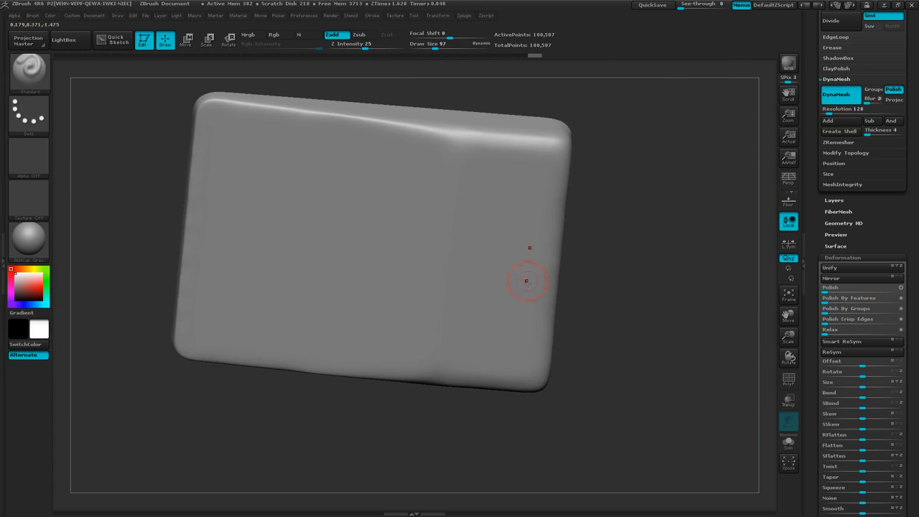
drag(669, 323, 662, 293)
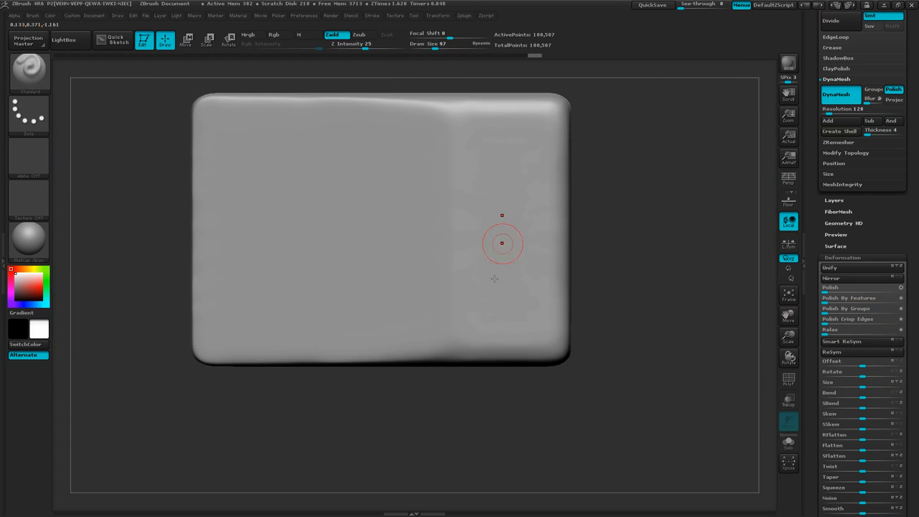
key(ctrl)
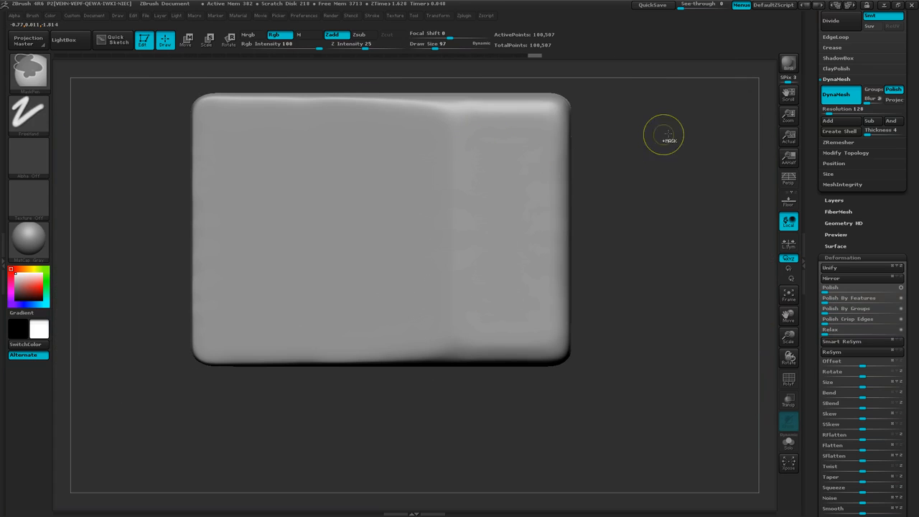
ctrl+drag(684, 131, 465, 260)
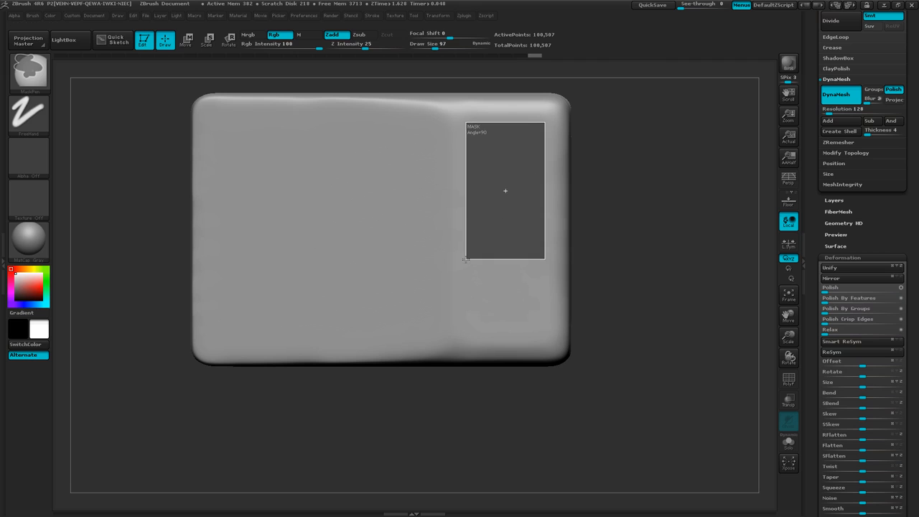
ctrl+drag(465, 259, 468, 258)
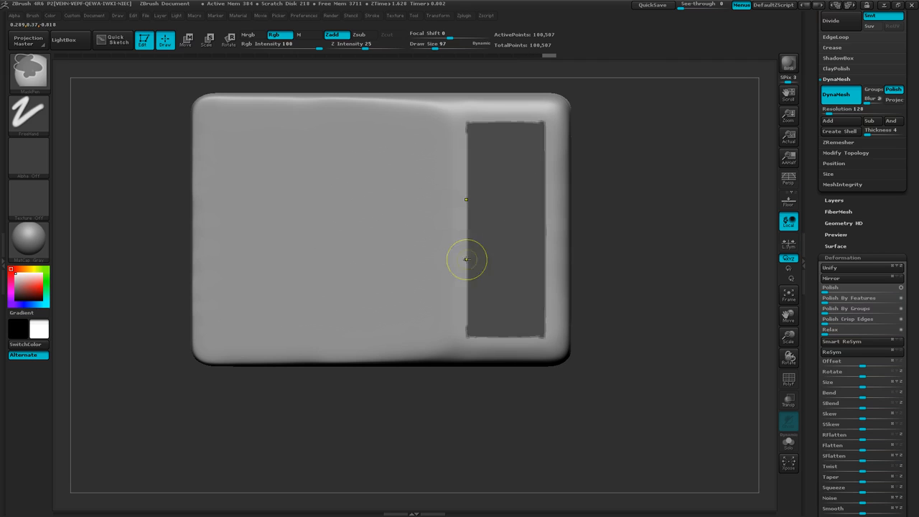
mouse_move(651, 232)
mouse_down()
mouse_move(648, 213)
mouse_move(652, 227)
mouse_up()
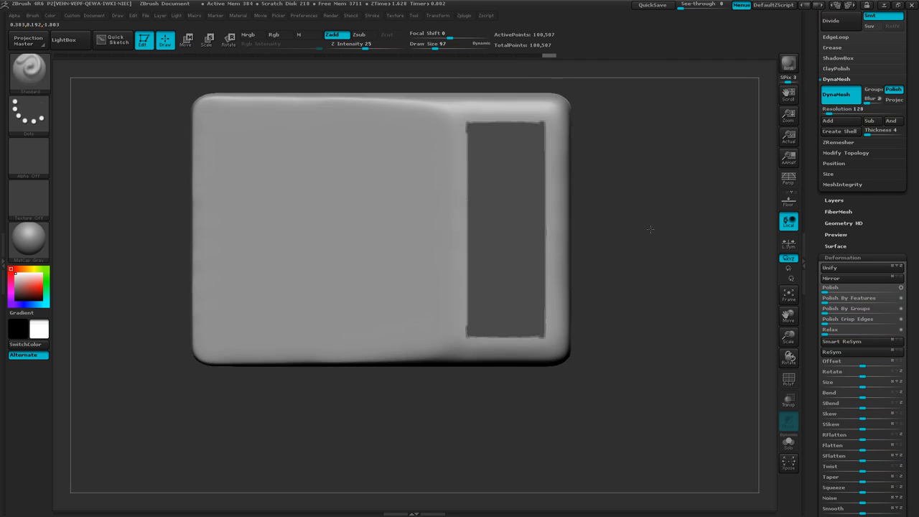
- Erase the ragged mask spill at the rectangle's corners so that its outline is clean and straight
ctrl+right_drag(646, 139, 647, 194)
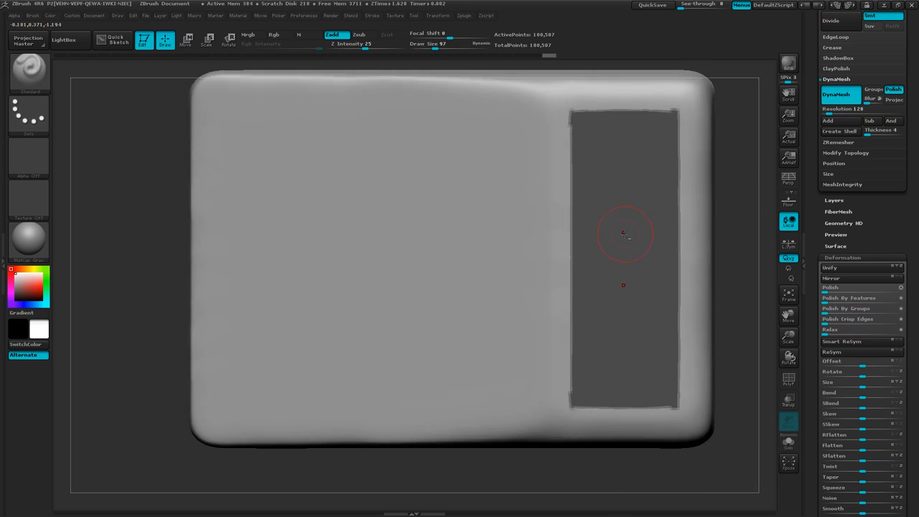
alt+right_drag(624, 232, 462, 320)
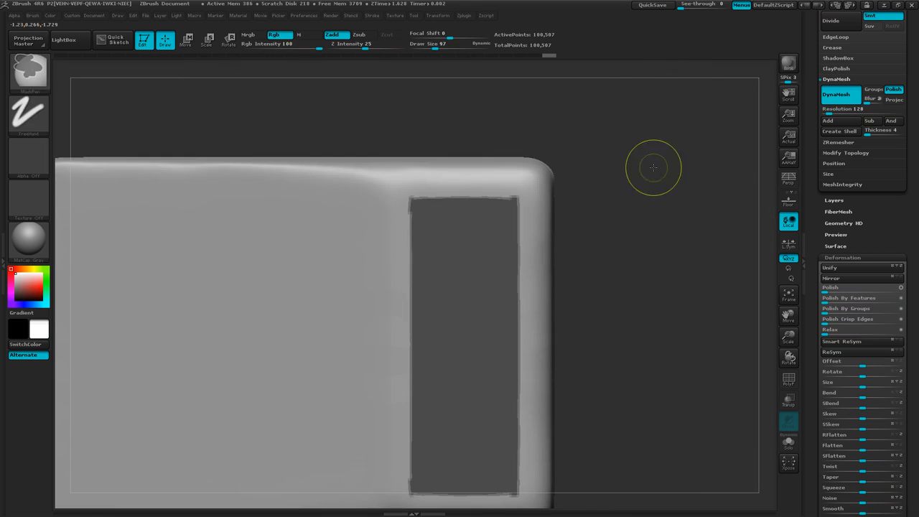
ctrl+right_drag(653, 168, 681, 173)
mouse_move(639, 98)
ctrl+shift+mouse_down()
mouse_move(530, 151)
mouse_move(639, 102)
mouse_move(663, 145)
ctrl+shift+mouse_up()
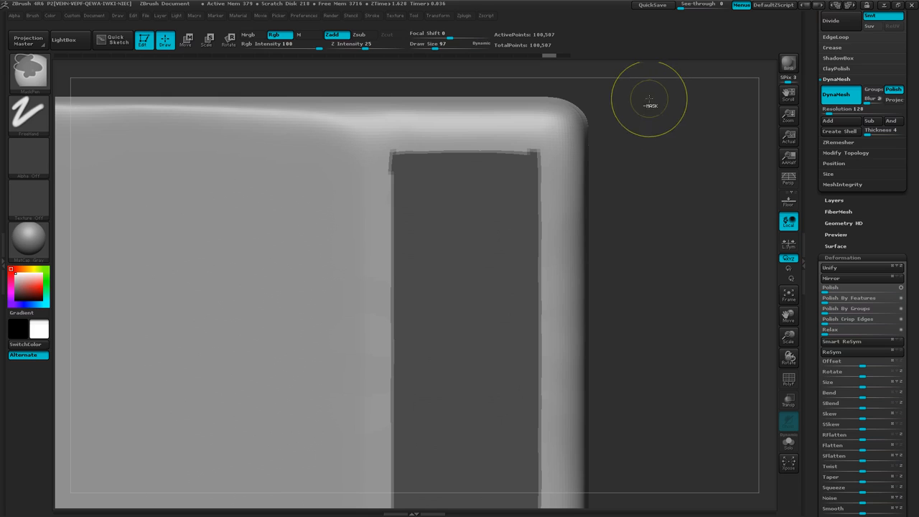
mouse_move(669, 96)
ctrl+alt+mouse_down()
mouse_move(523, 153)
mouse_move(640, 119)
mouse_move(526, 154)
ctrl+alt+mouse_up()
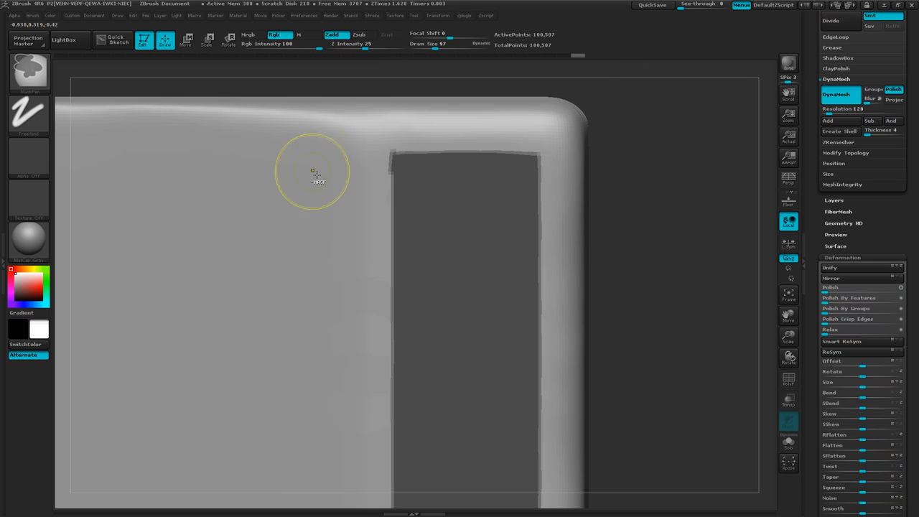
mouse_move(330, 74)
ctrl+alt+mouse_down()
mouse_move(386, 189)
mouse_move(392, 174)
ctrl+alt+mouse_up()
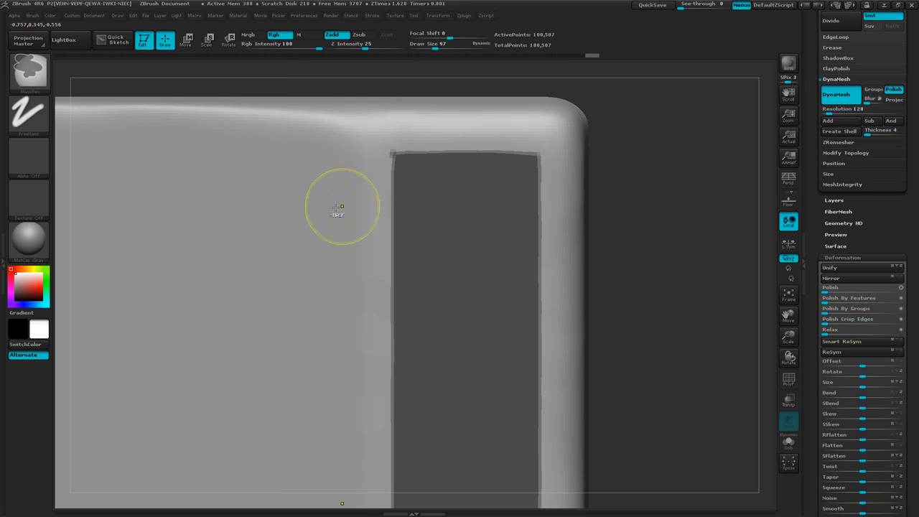
mouse_move(337, 82)
ctrl+alt+mouse_down()
mouse_move(402, 158)
mouse_move(393, 156)
ctrl+alt+mouse_up()
key(f)
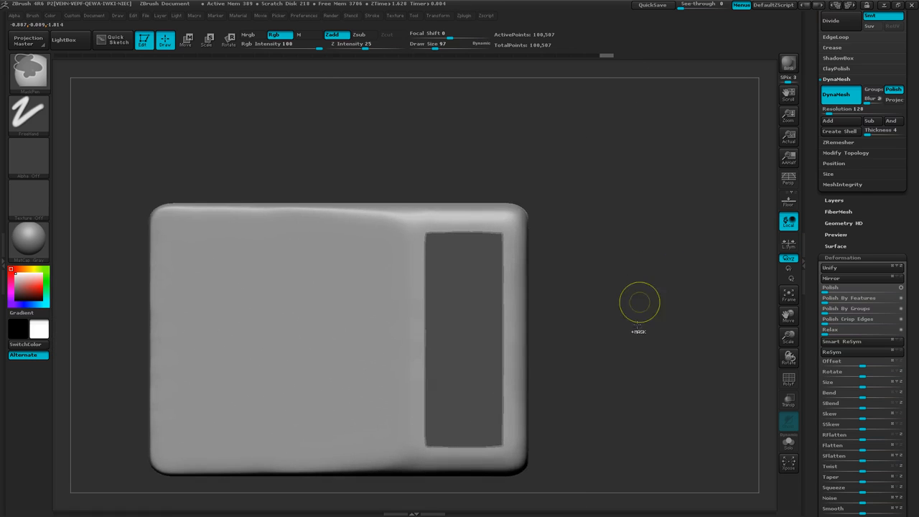
- Invert the mask so only the rectangle is editable, and place a Transpose Move line standing on it
key(b)
key(s)
key(t)
mouse_move(627, 301)
mouse_down()
mouse_move(640, 318)
mouse_move(622, 273)
mouse_move(593, 271)
mouse_move(593, 326)
mouse_up()
ctrl+right_drag(592, 326, 682, 277)
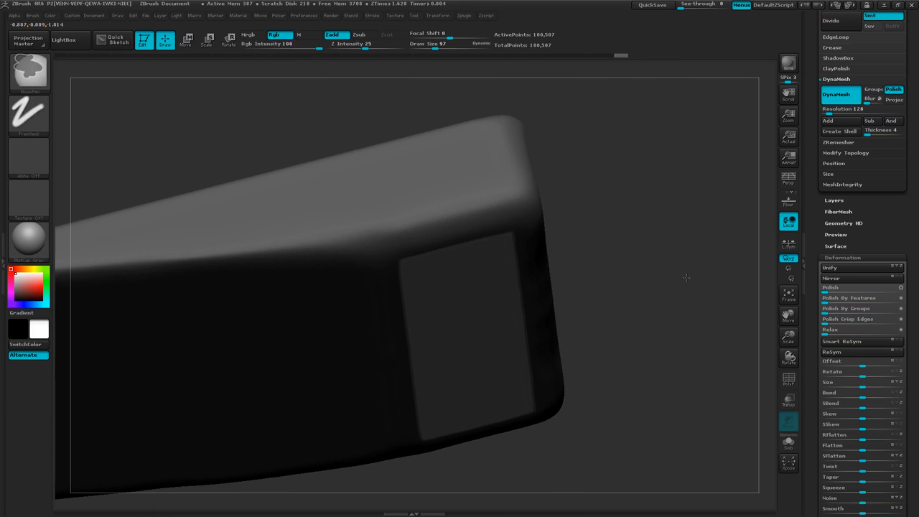
key(w)
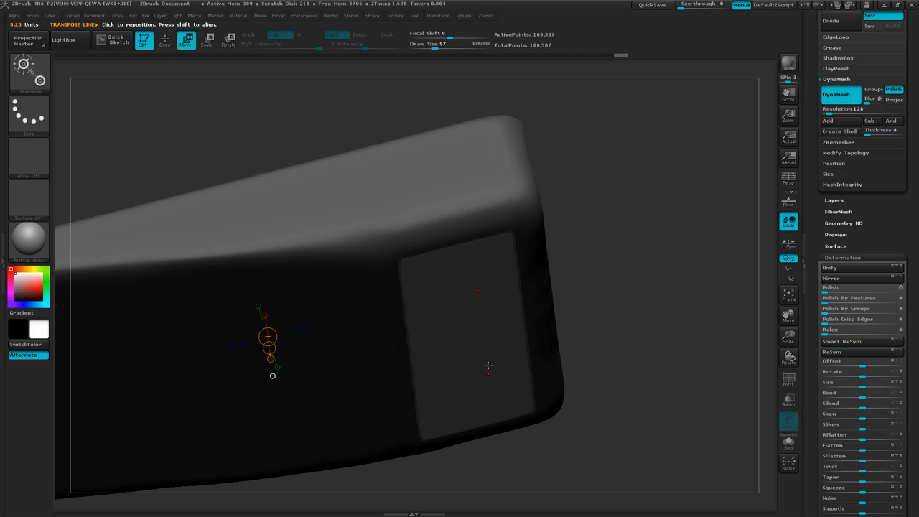
click(470, 335)
- Try pulling the hard-edged rectangle far out of the block along the Transpose Move line
drag(615, 379, 605, 173)
drag(463, 297, 458, 275)
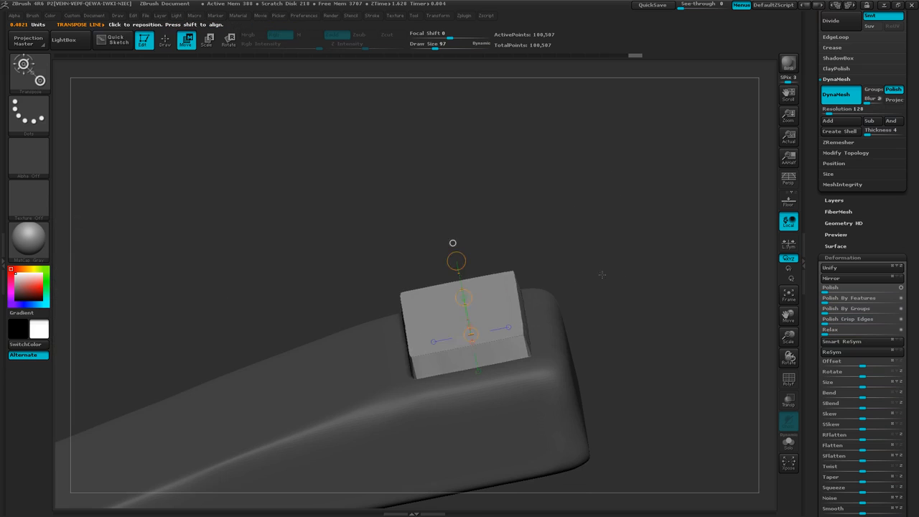
drag(599, 274, 570, 191)
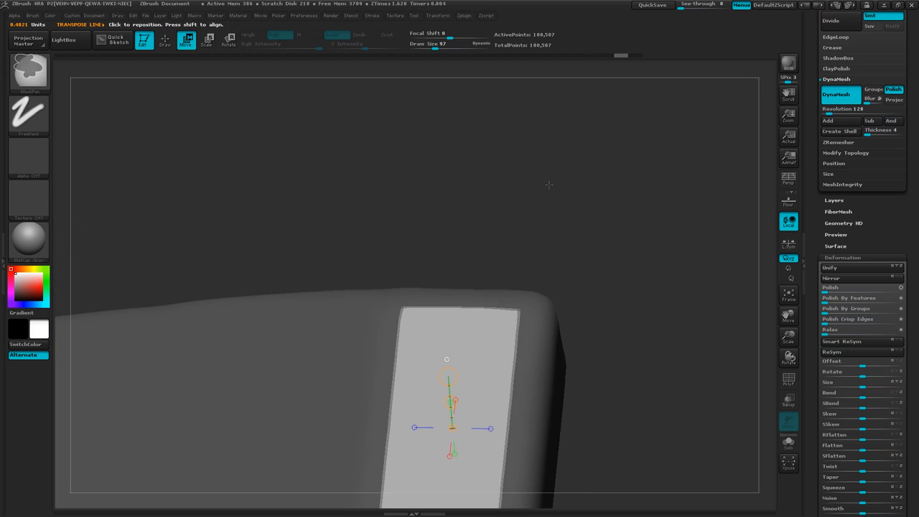
- Blur the mask to soften its edges around the rectangle
ctrl+click(362, 360)
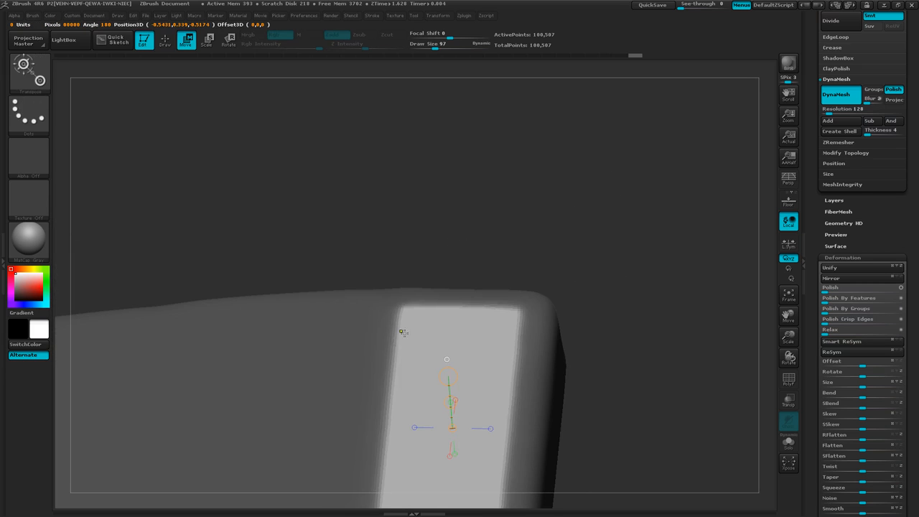
ctrl+right_drag(607, 383, 580, 367)
alt+right_drag(576, 405, 602, 306)
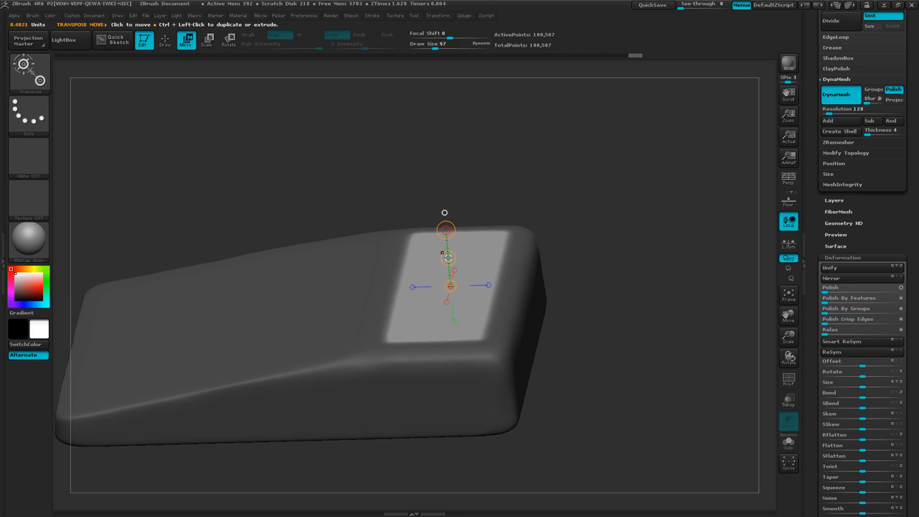
- Try raising the soft-edged rectangle slightly with Transpose Move, inspect its side profile, and undo the move
drag(448, 258, 445, 250)
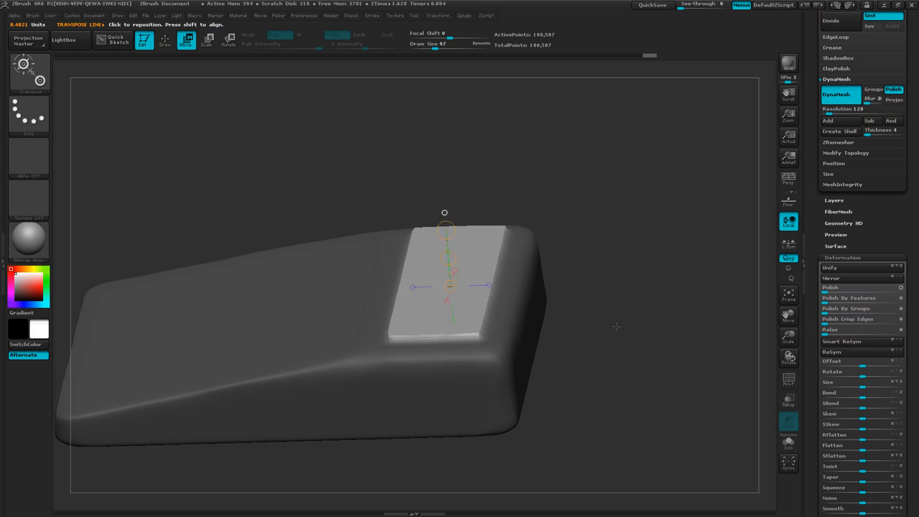
right_drag(613, 323, 617, 297)
key(ctrl)
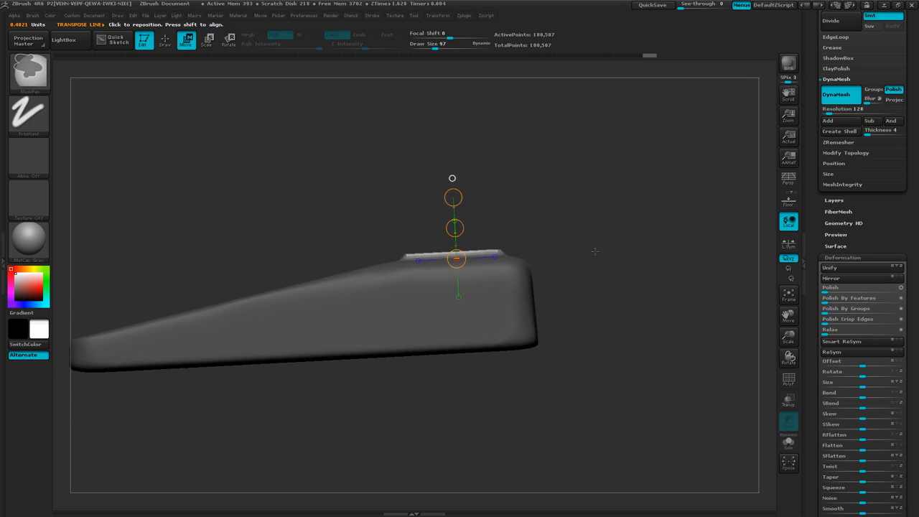
ctrl+right_drag(575, 234, 687, 271)
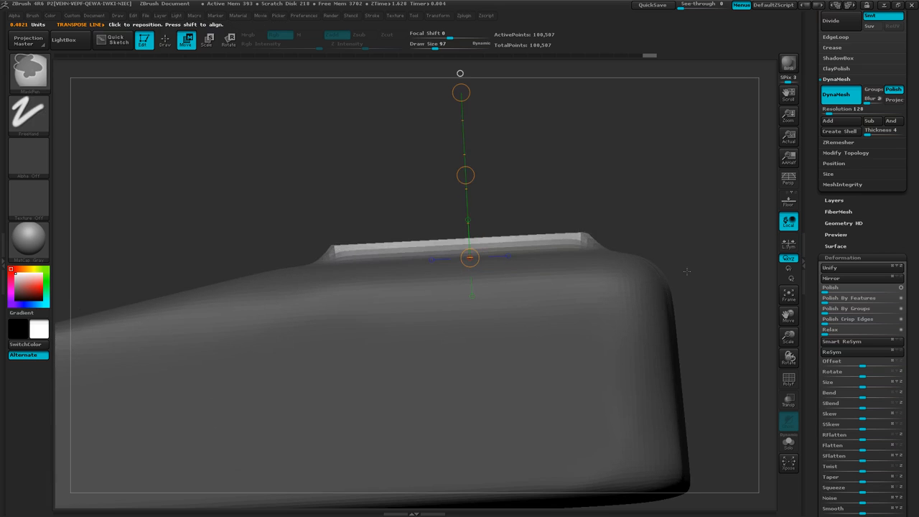
key(ctrl+z)
- Raise the rectangle slightly and straight up from a snapped side view, clear the mask and remesh the block with DynaMesh
shift+right_drag(623, 201, 636, 205)
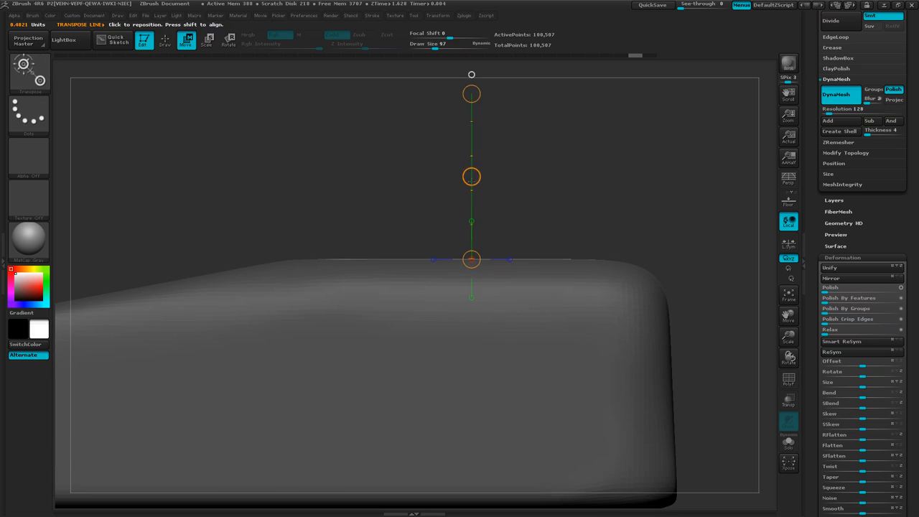
ctrl+drag(471, 177, 469, 166)
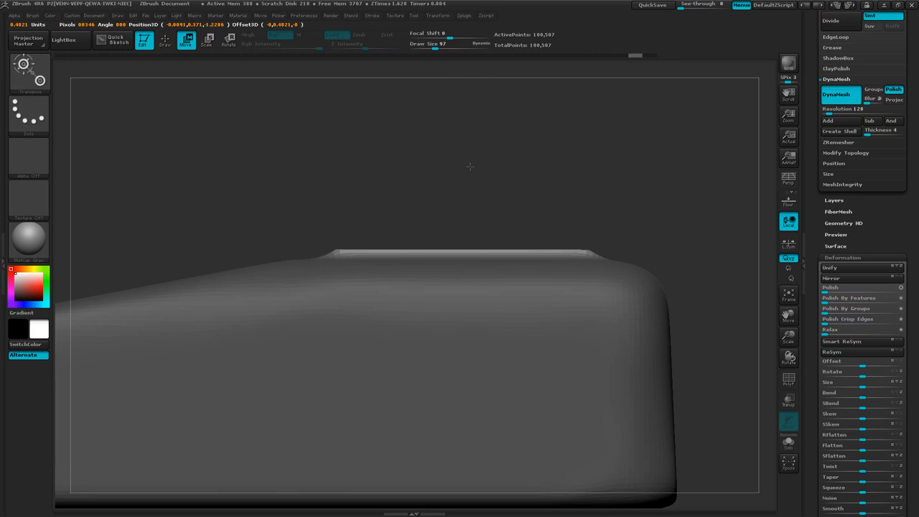
ctrl+drag(622, 149, 407, 342)
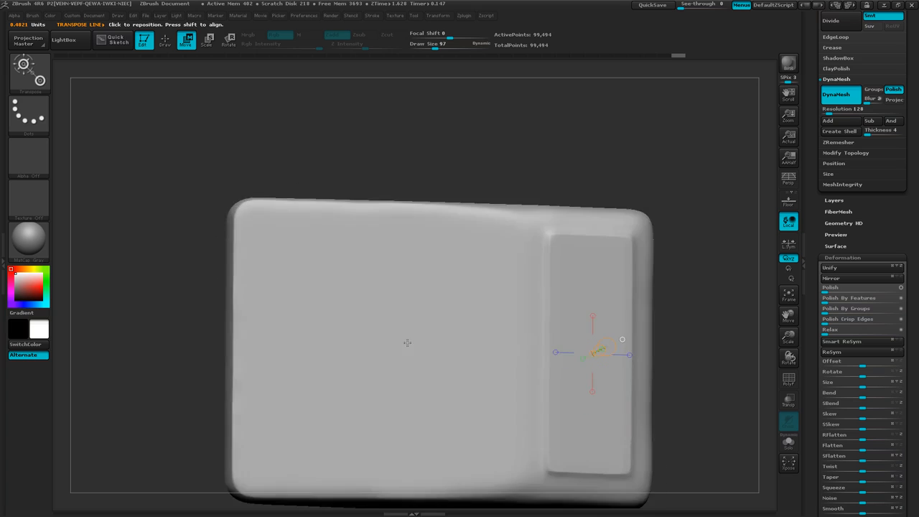
ctrl+right_drag(455, 369, 451, 332)
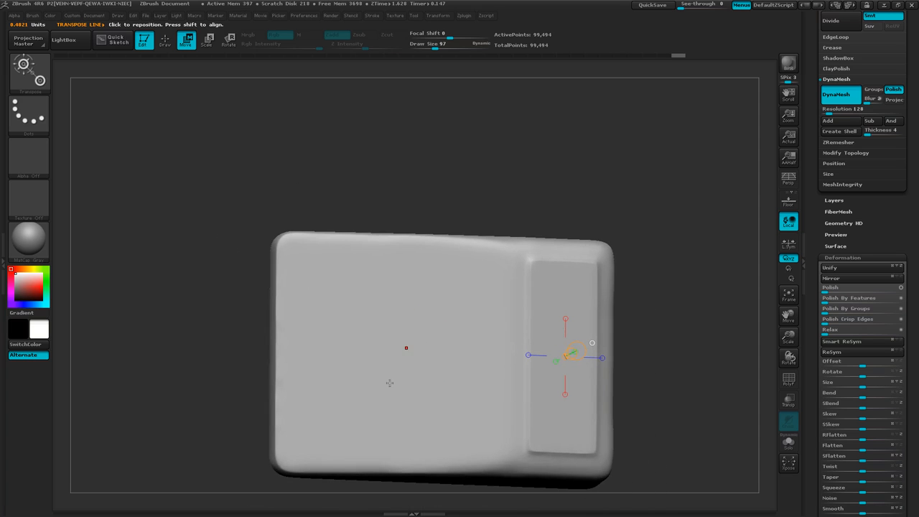
drag(412, 290, 438, 331)
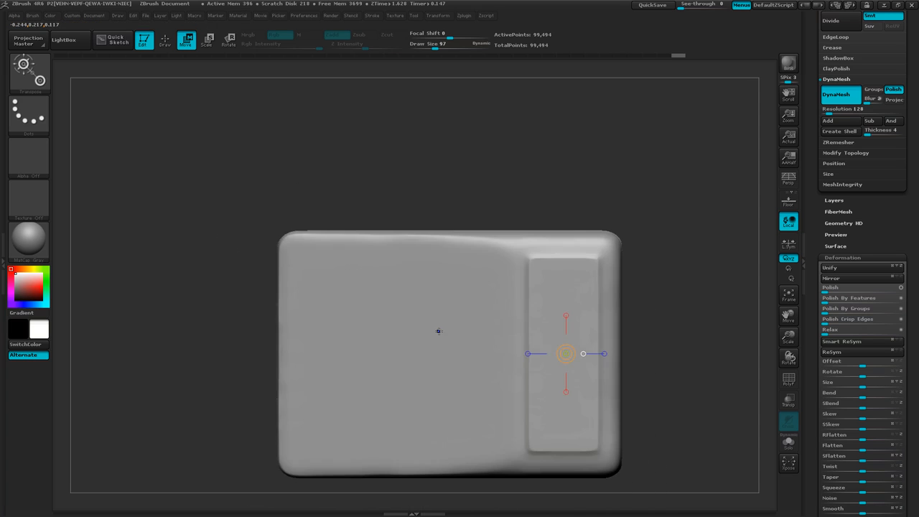
- Check the remeshed block's PolyFrame wireframe, hide it again and turn on the floor grid
key(shift+f)
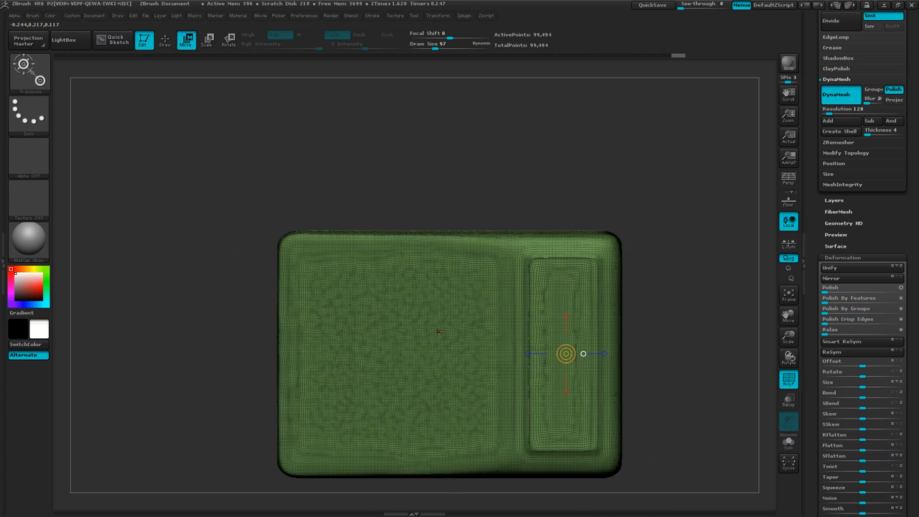
key(shift+f)
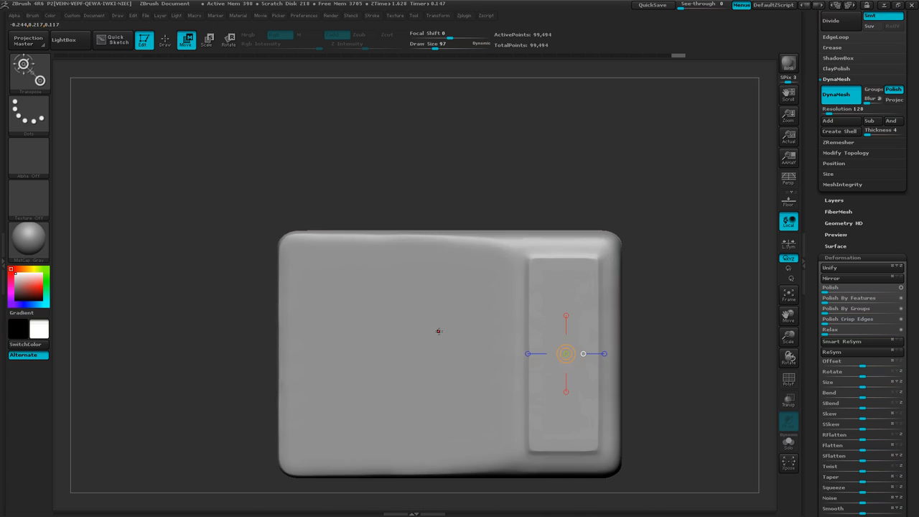
key(shift+p)
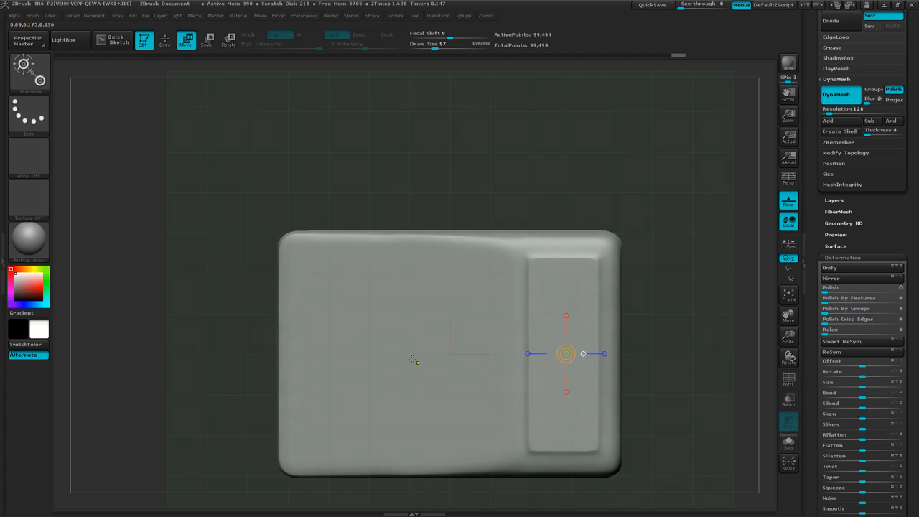
drag(414, 359, 405, 342)
right_drag(406, 341, 446, 345)
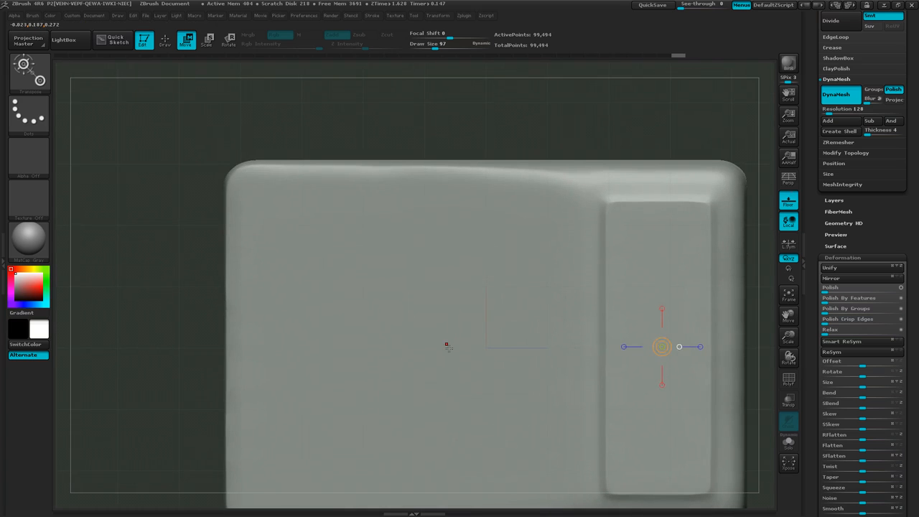
alt+right_drag(470, 385, 425, 334)
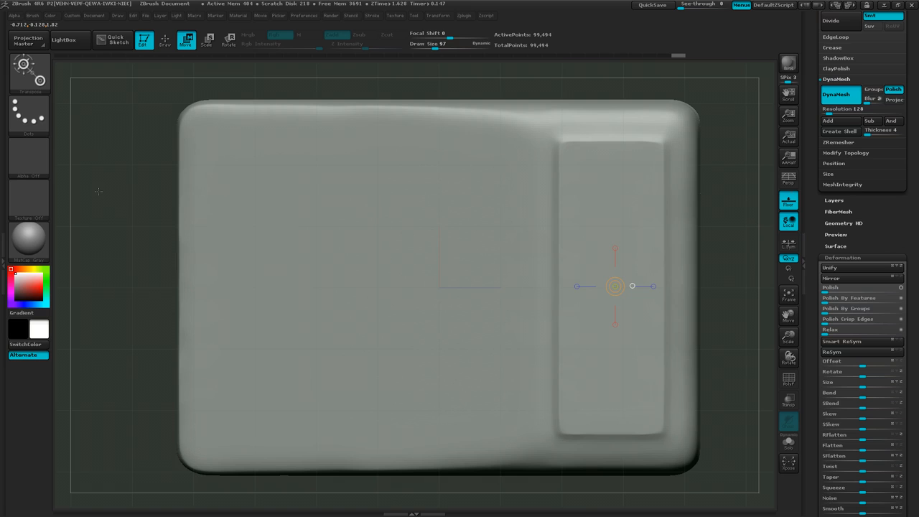
key(alt+Tab)
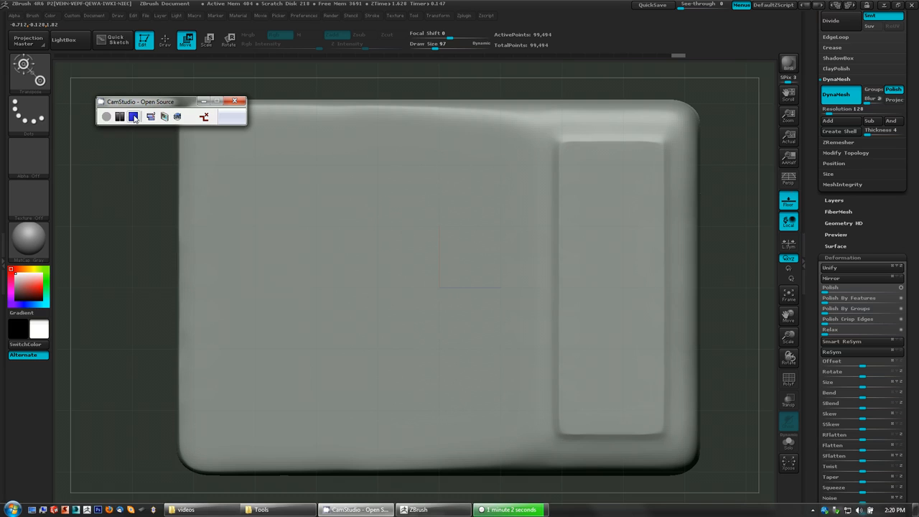